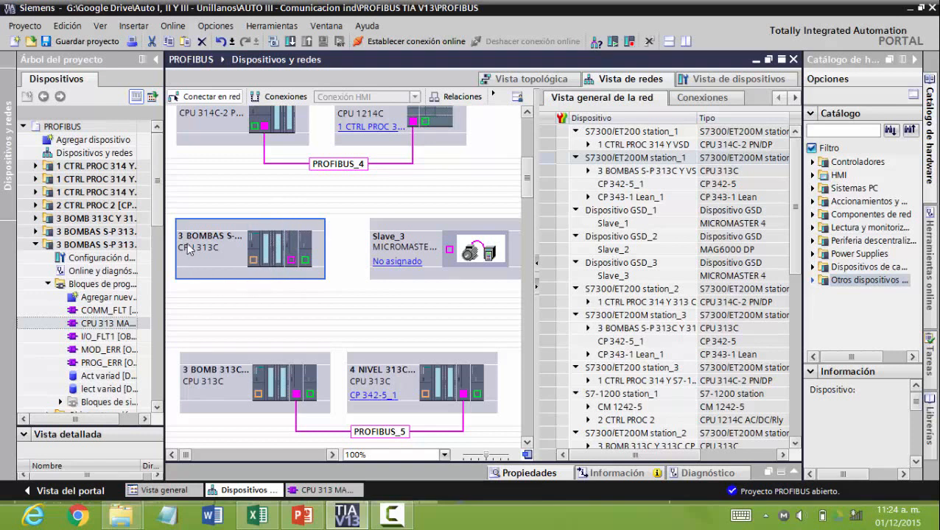
Search the hardware catalog for "micromaster" and select the 6SE640X-1PB00-0AA0 entry under MICROMASTER 4.
{"action": "left_click", "coordinate": [418, 244]}
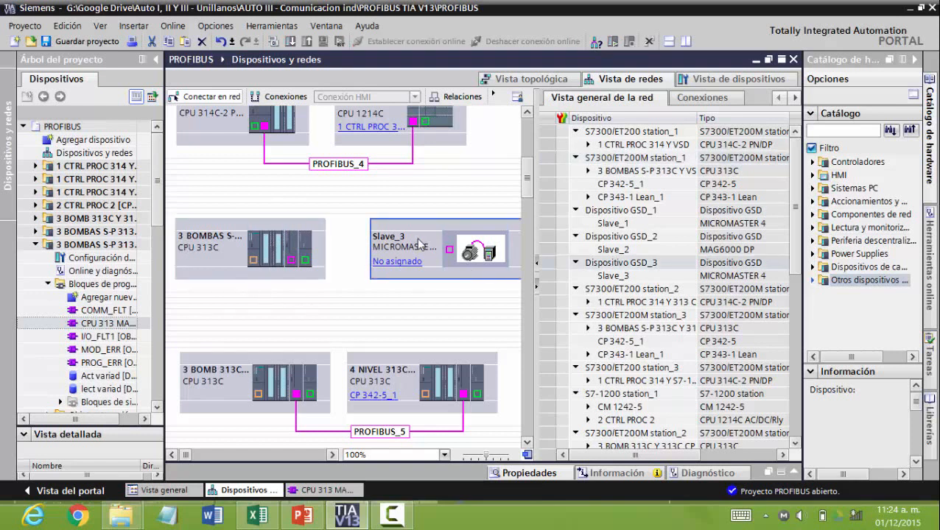
{"action": "left_click", "coordinate": [834, 128]}
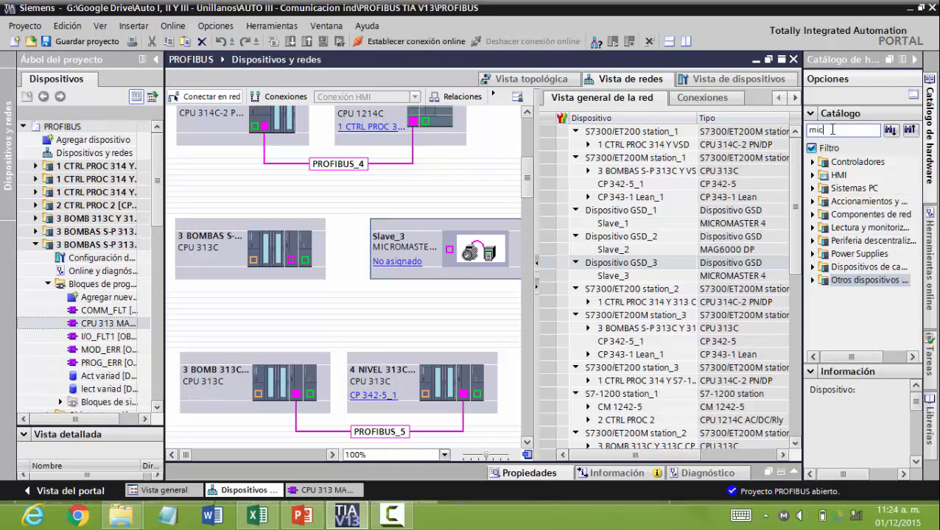
{"action": "type", "text": "micromaster"}
{"action": "key", "text": "Return"}
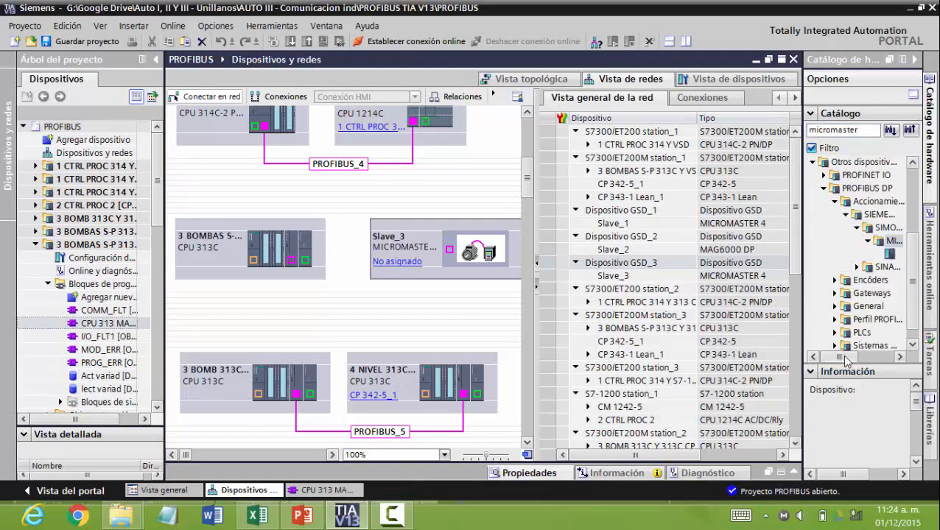
{"action": "left_click_drag", "start_coordinate": [845, 359], "coordinate": [869, 371]}
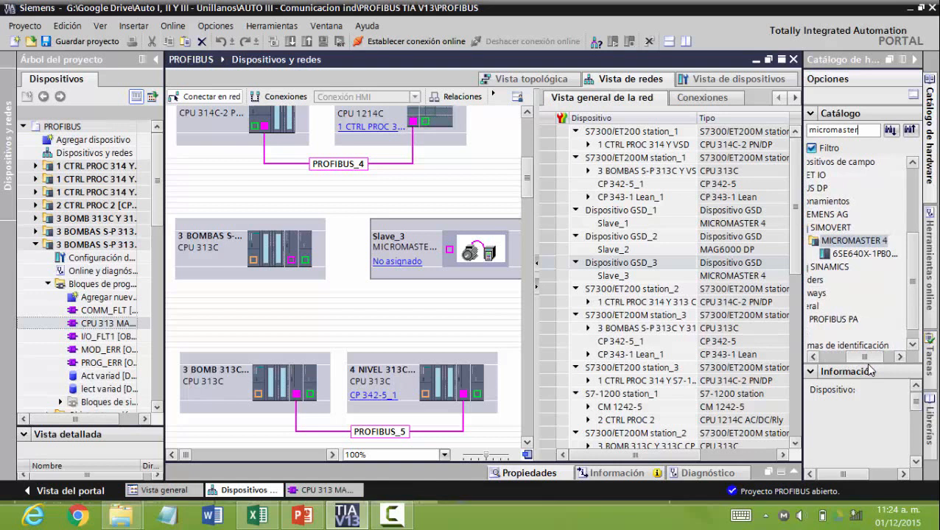
{"action": "left_click", "coordinate": [860, 255]}
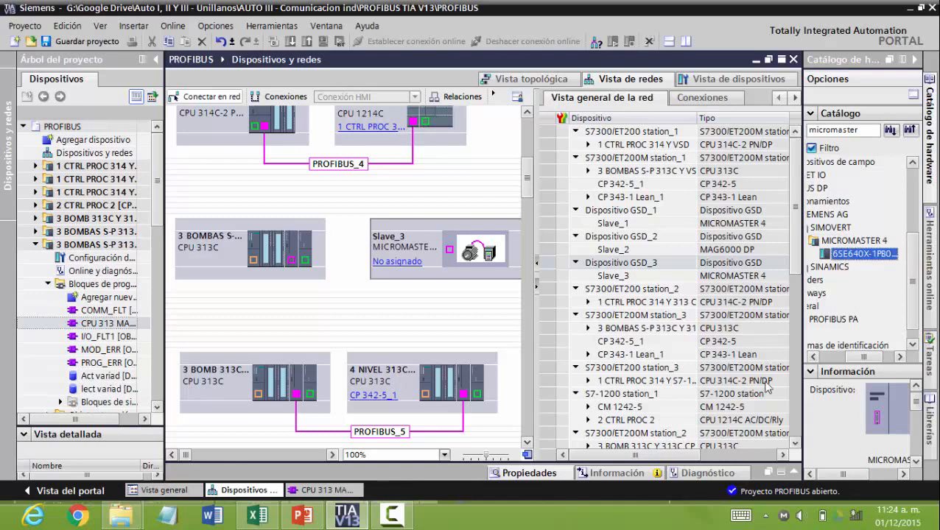
Switch to the PROFIBUS DP presentation in PowerPoint and check the drive's reference data on the "Configuración Hardware" slide.
{"action": "left_click", "coordinate": [310, 516]}
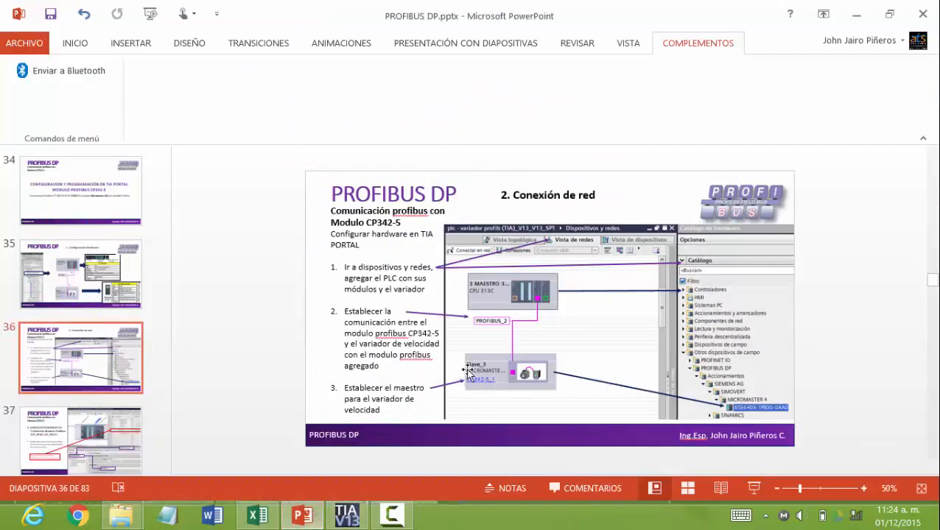
{"action": "scroll", "coordinate": [519, 336], "scroll_direction": "up", "scroll_amount": 1}
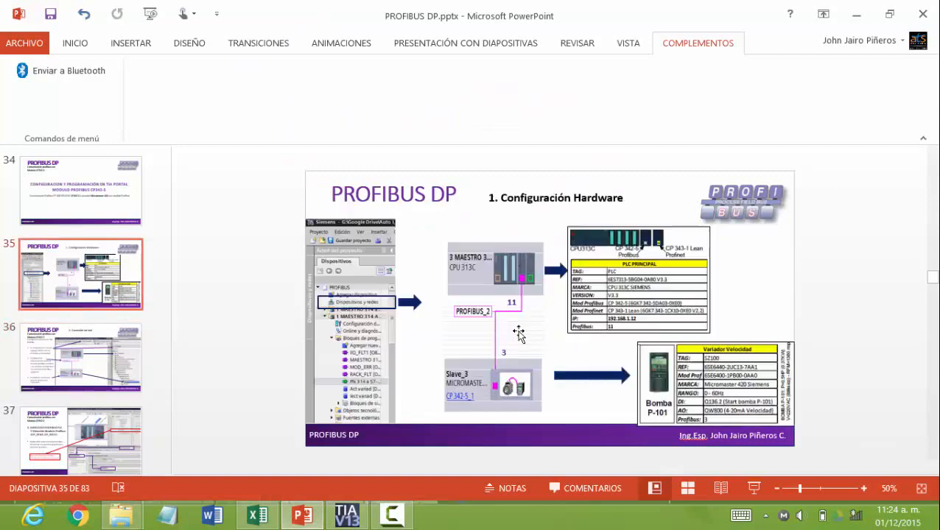
{"action": "left_click", "coordinate": [923, 137]}
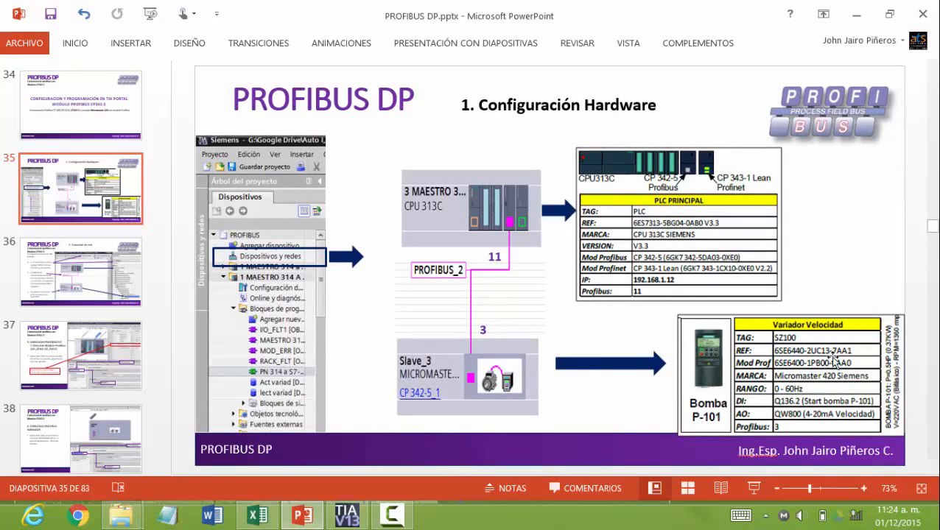
Return to TIA Portal, collapse the network data area and connect the CP 342-5 PROFIBUS port of 3 BOMBAS S-P 313C to Slave_3's port.
{"action": "left_click", "coordinate": [299, 523]}
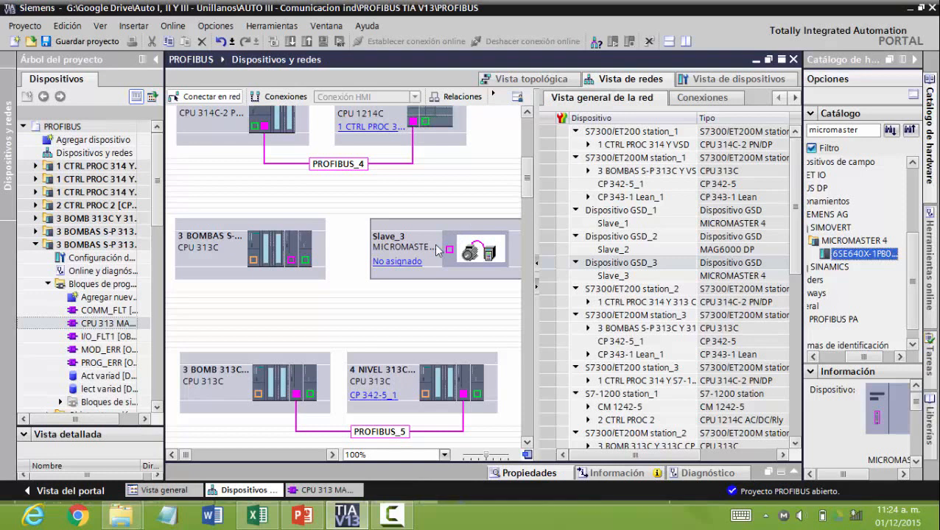
{"action": "left_click", "coordinate": [537, 288]}
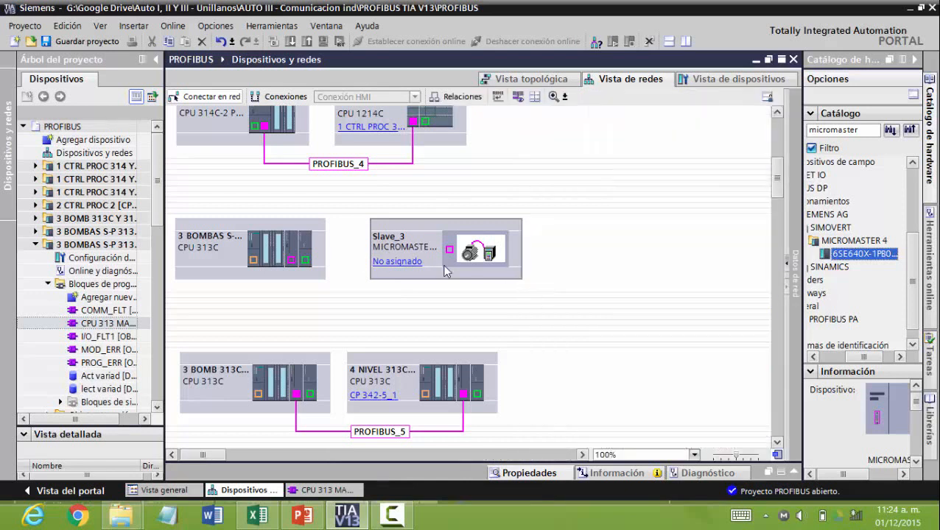
{"action": "left_click", "coordinate": [292, 261]}
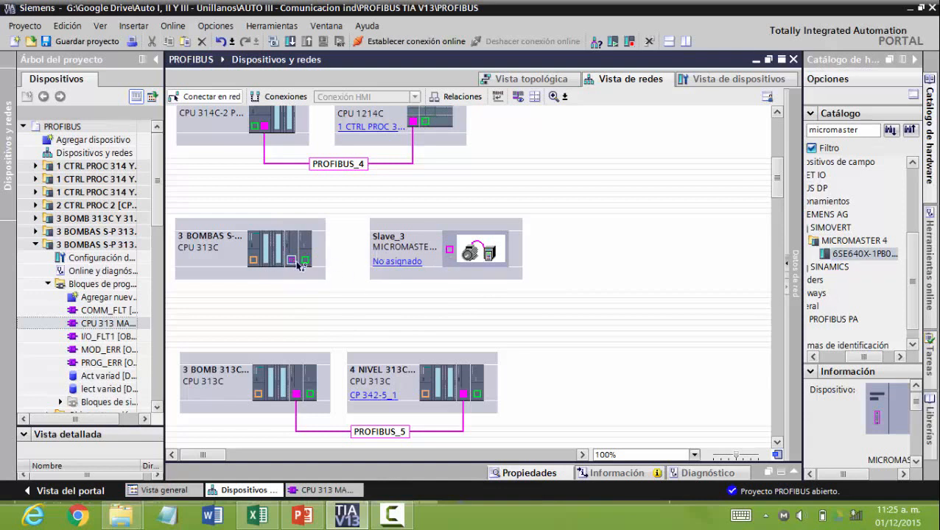
{"action": "left_click_drag", "start_coordinate": [313, 271], "coordinate": [449, 249]}
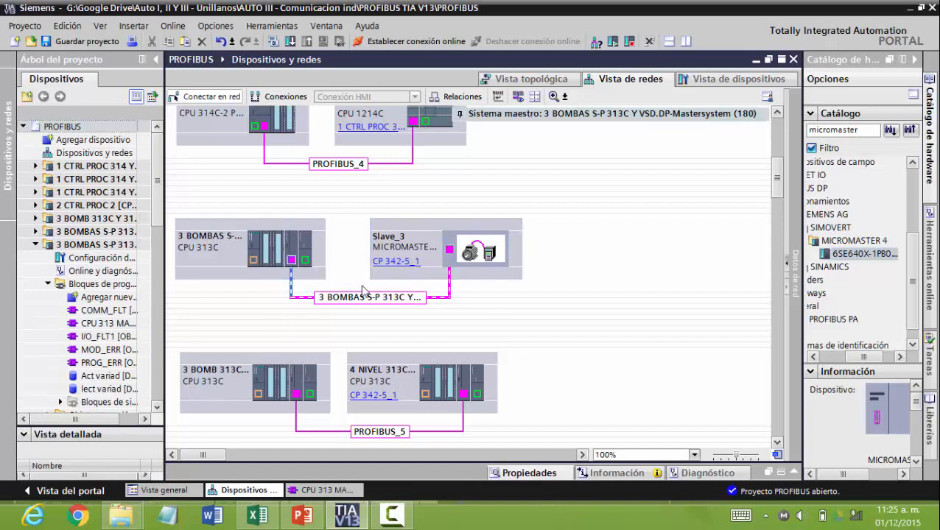
{"action": "left_click", "coordinate": [410, 269]}
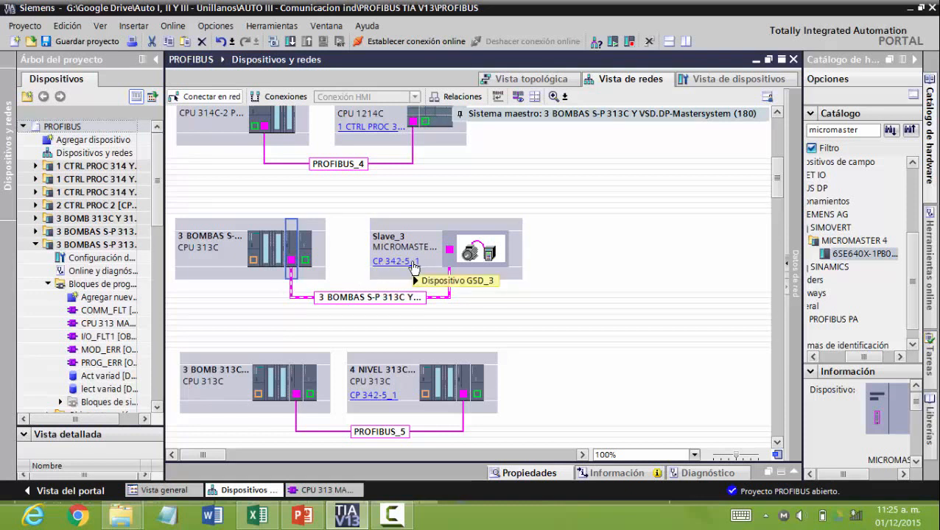
Delete the DP master system and the PROFIBUS_2 subnet linking 3 BOMBAS S-P 313C and Slave_3.
{"action": "left_click", "coordinate": [381, 299]}
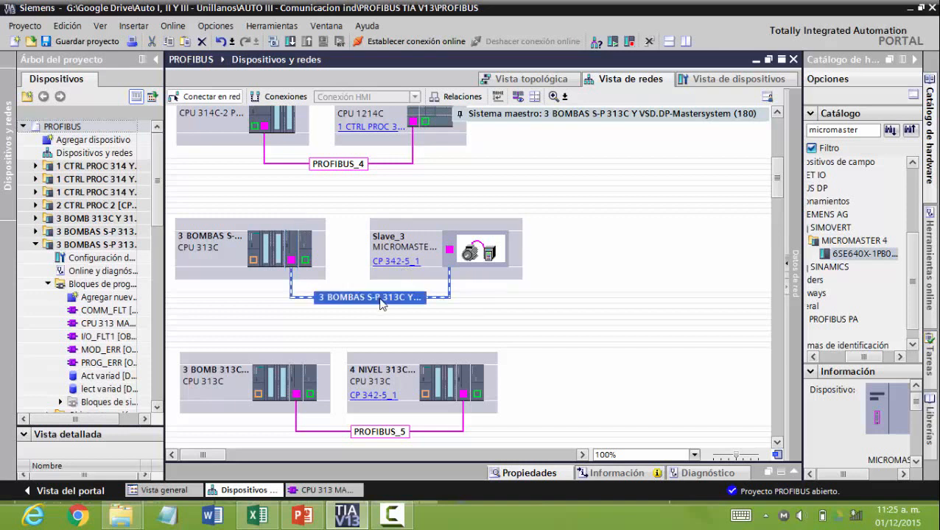
{"action": "key", "text": "Delete"}
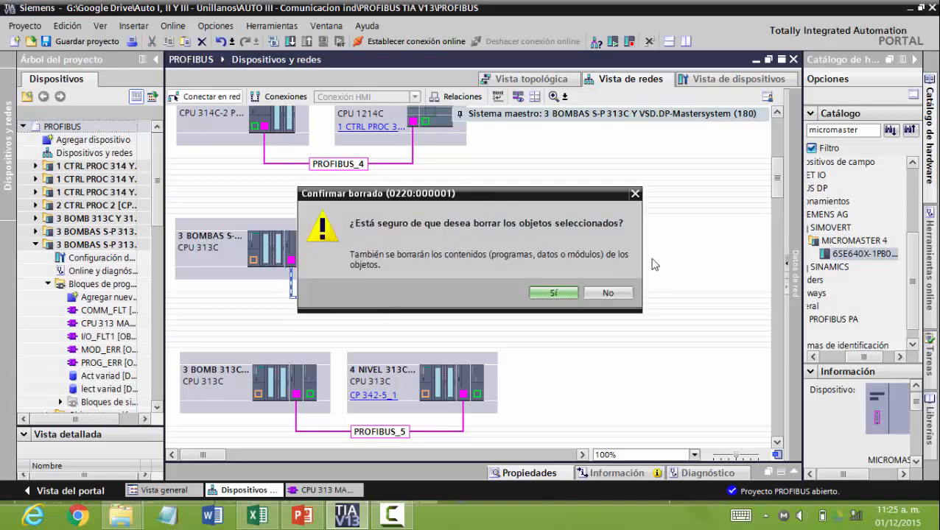
{"action": "left_click", "coordinate": [554, 293]}
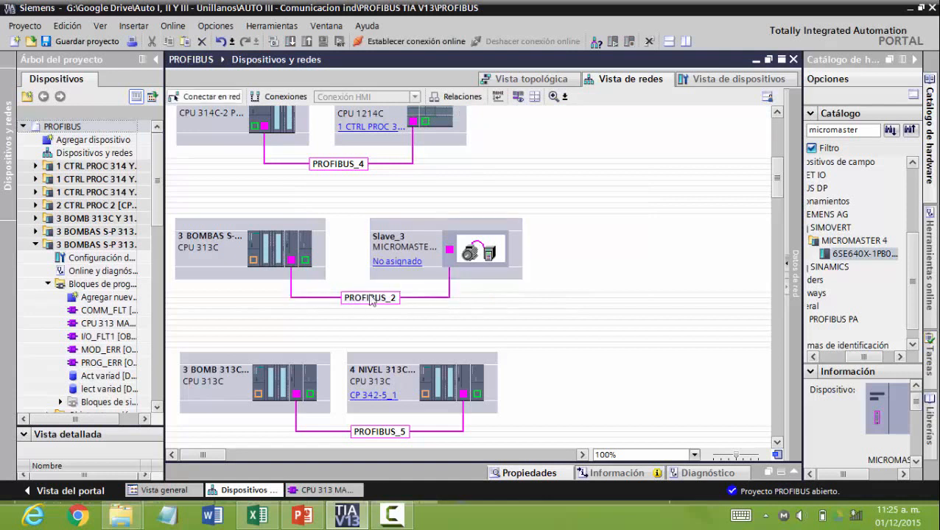
{"action": "key", "text": "Delete"}
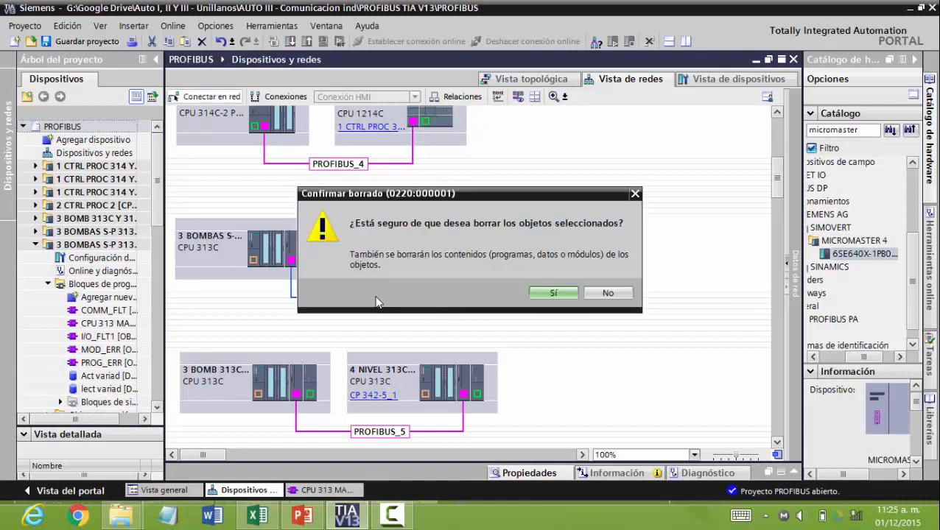
{"action": "left_click", "coordinate": [554, 295]}
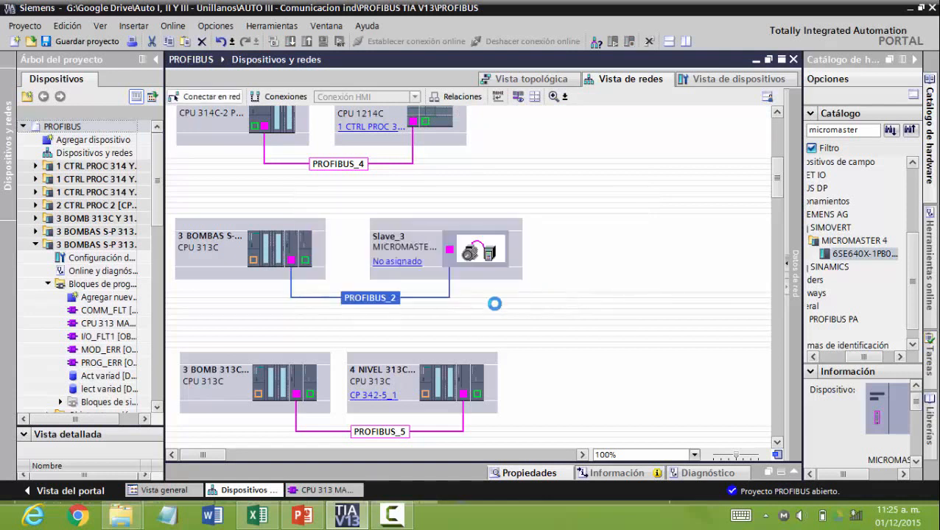
Assign "3 BOMBAS S-P 313C Y VSD.CP 342-5_1" as the DP master of Slave_3.
{"action": "left_click", "coordinate": [390, 270]}
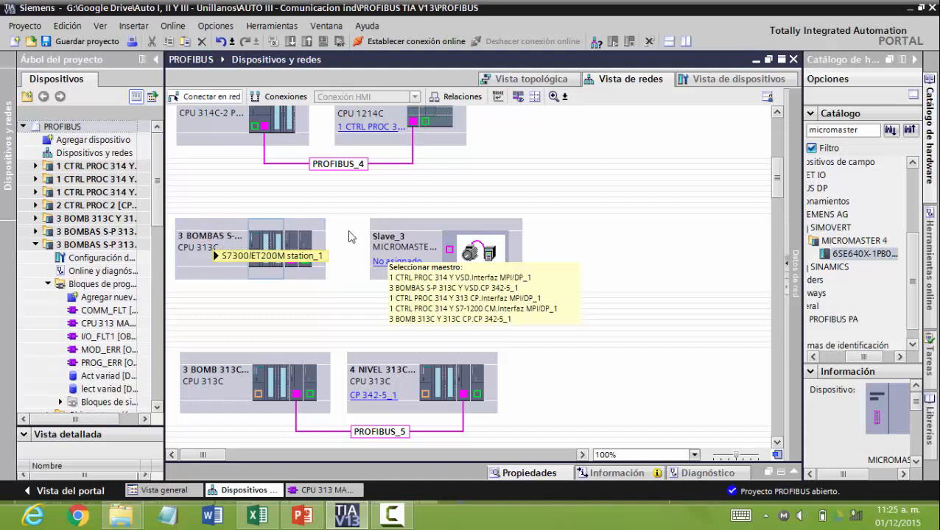
{"action": "left_click", "coordinate": [461, 289]}
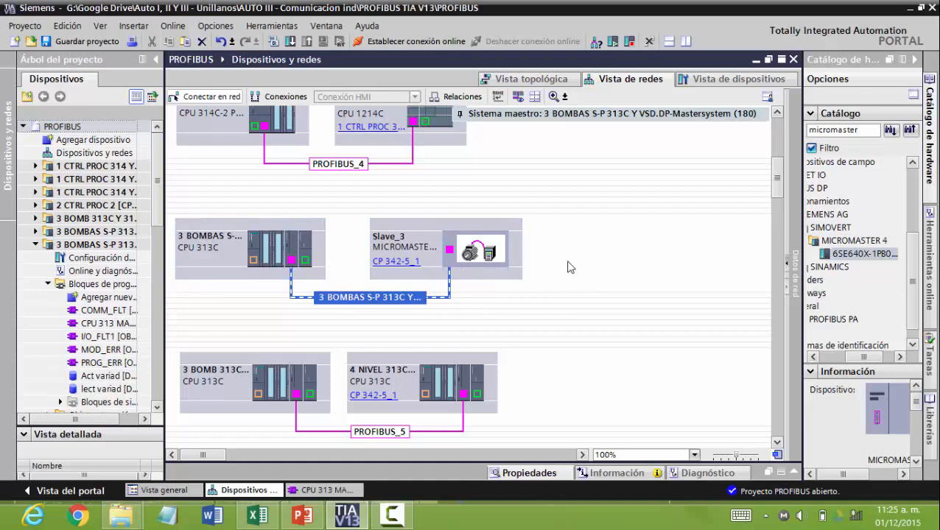
Switch to PowerPoint and review slides 35 to 37 on hardware configuration, network connection and PROFIBUS addresses.
{"action": "left_click", "coordinate": [302, 516]}
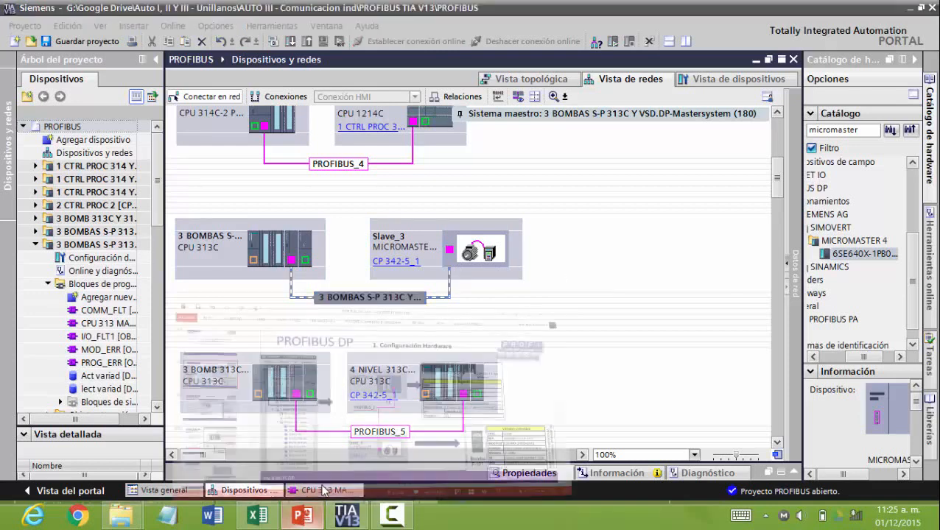
{"action": "left_click_drag", "start_coordinate": [174, 381], "coordinate": [46, 384]}
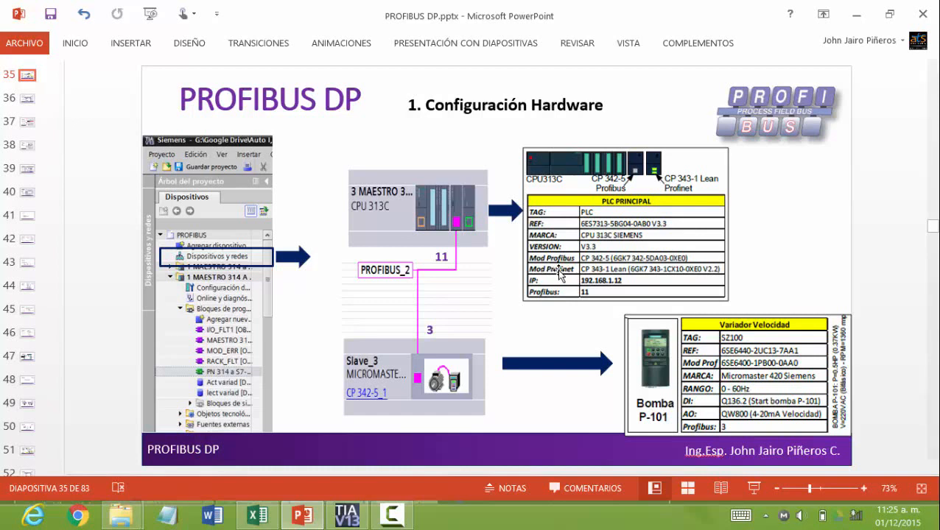
{"action": "scroll", "coordinate": [410, 264], "scroll_direction": "down", "scroll_amount": 1}
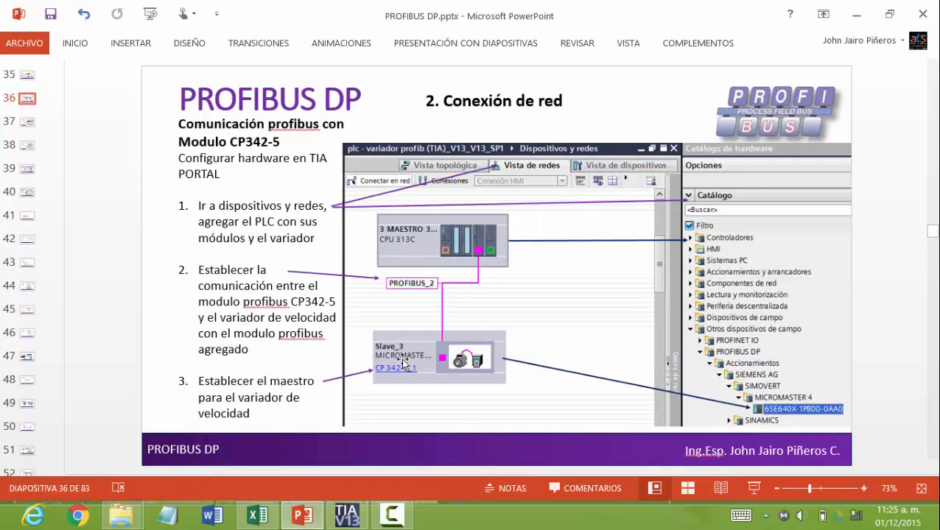
{"action": "scroll", "coordinate": [436, 372], "scroll_direction": "down", "scroll_amount": 1}
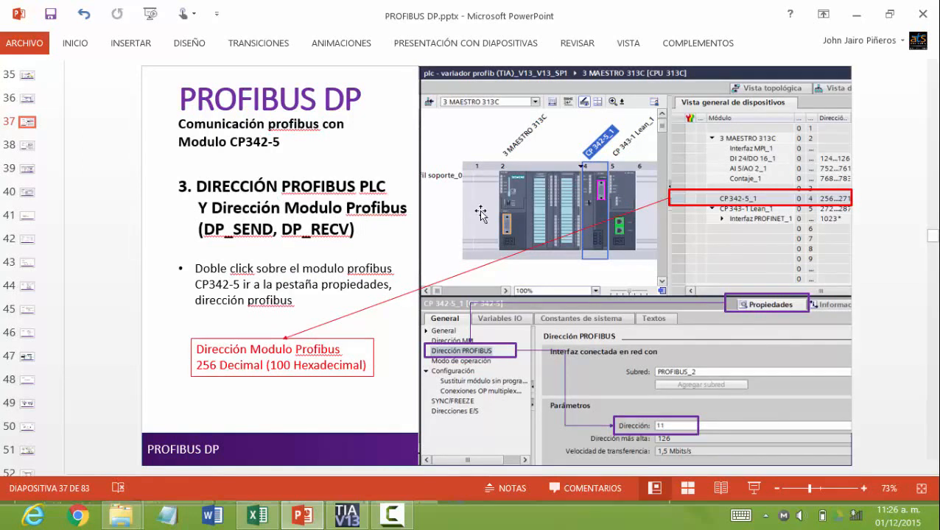
{"action": "scroll", "coordinate": [481, 213], "scroll_direction": "up", "scroll_amount": 1}
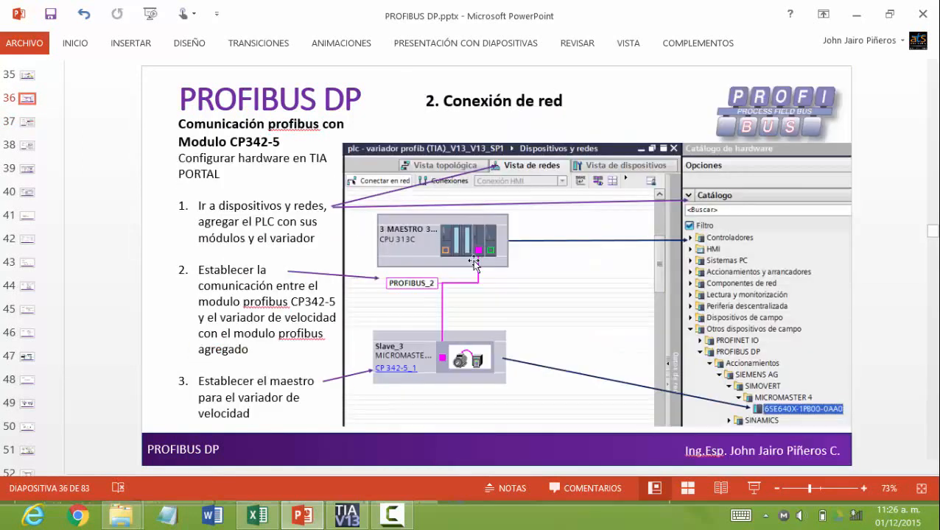
{"action": "scroll", "coordinate": [475, 265], "scroll_direction": "up", "scroll_amount": 1}
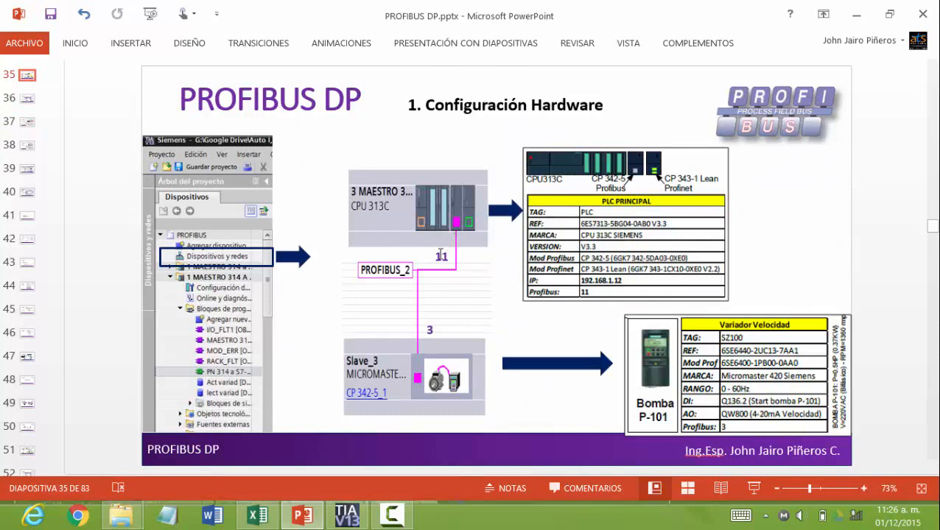
{"action": "scroll", "coordinate": [391, 333], "scroll_direction": "down", "scroll_amount": 1}
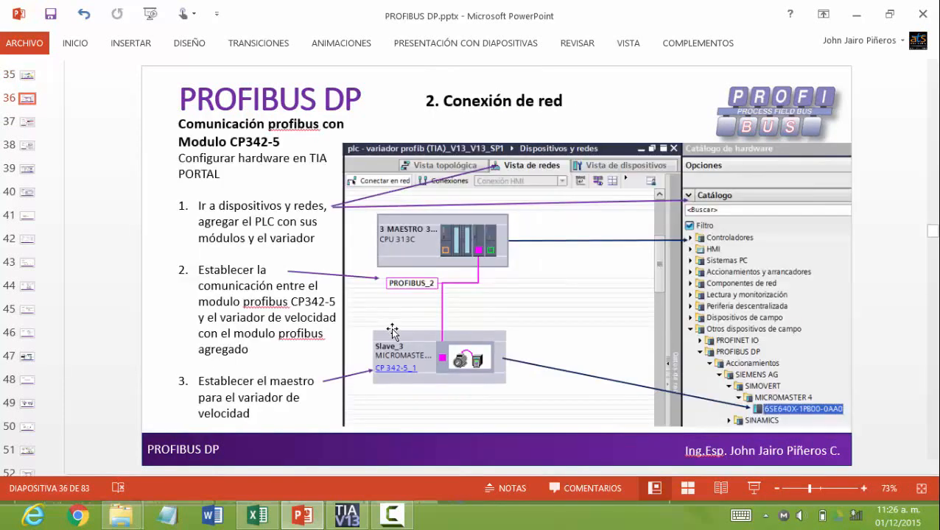
{"action": "scroll", "coordinate": [392, 332], "scroll_direction": "down", "scroll_amount": 1}
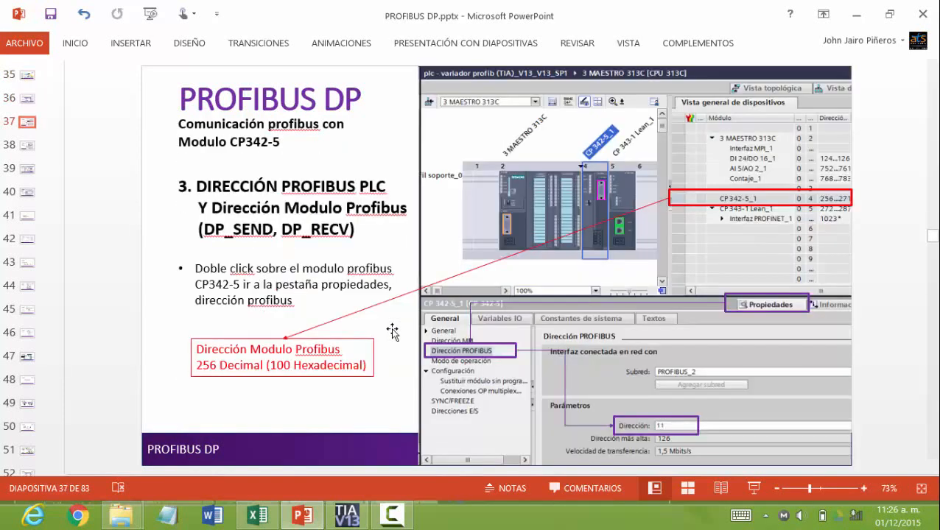
Switch back to TIA Portal, display the interface addresses and open the PROFIBUS address properties of the 3 BOMBAS S-P 313C's CP 342-5 module.
{"action": "left_click", "coordinate": [346, 517]}
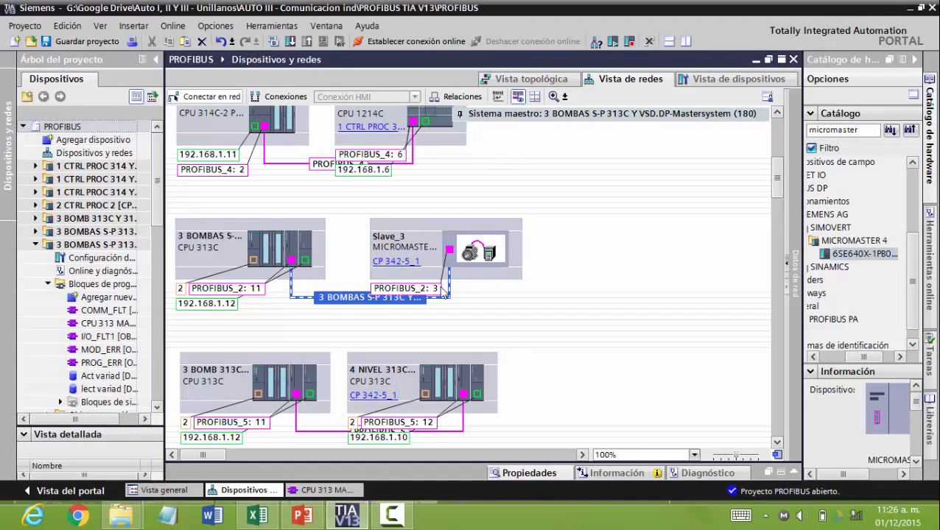
{"action": "left_click", "coordinate": [291, 262]}
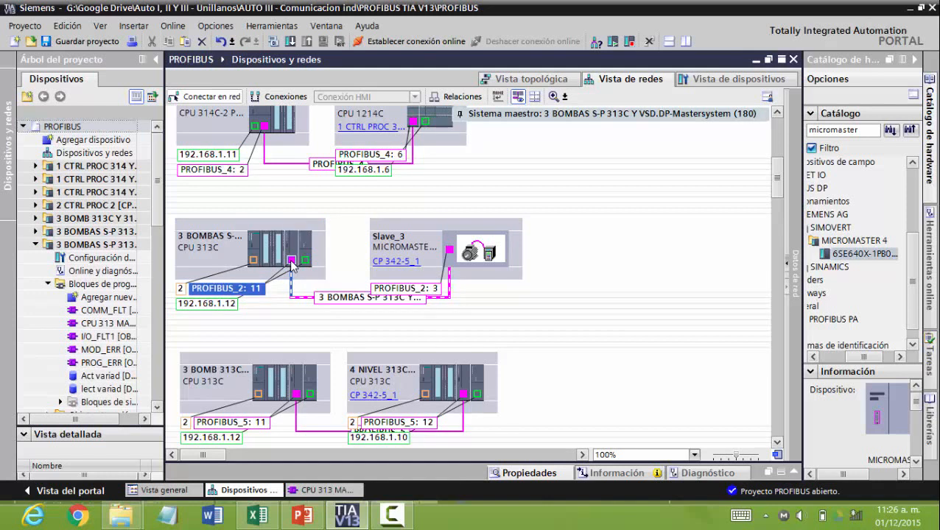
{"action": "left_click", "coordinate": [560, 477]}
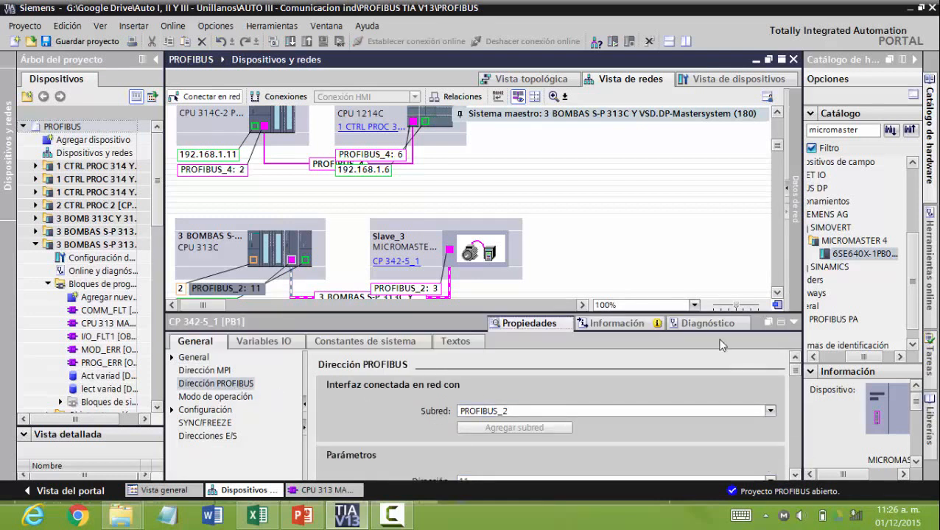
{"action": "left_click", "coordinate": [777, 293]}
{"action": "left_click_drag", "start_coordinate": [769, 305], "coordinate": [769, 263]}
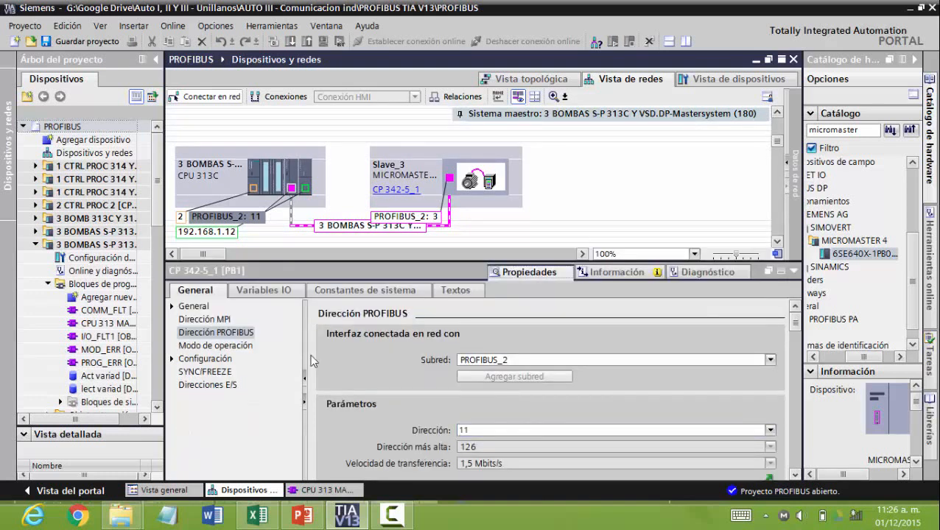
{"action": "left_click", "coordinate": [516, 433]}
Set Slave_3's PROFIBUS address to 3.
{"action": "left_click", "coordinate": [448, 179]}
{"action": "left_click", "coordinate": [498, 430]}
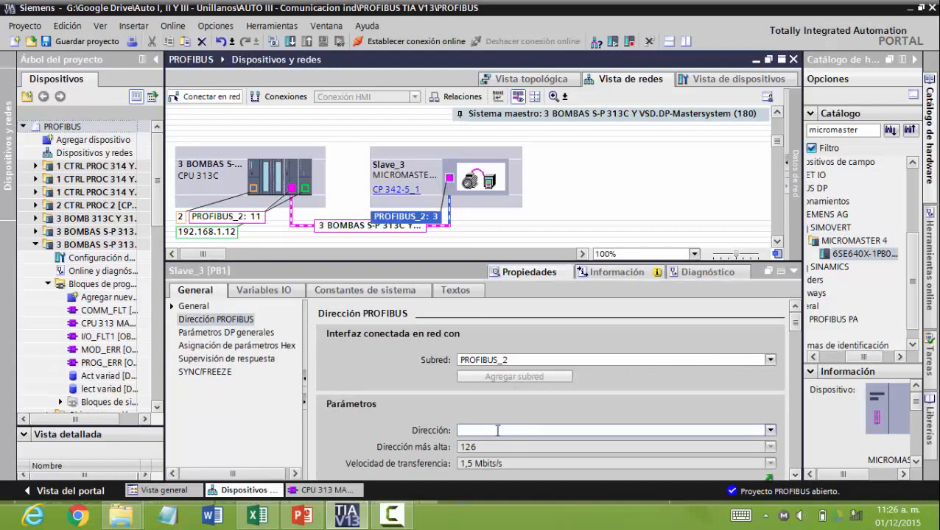
{"action": "type", "text": "3"}
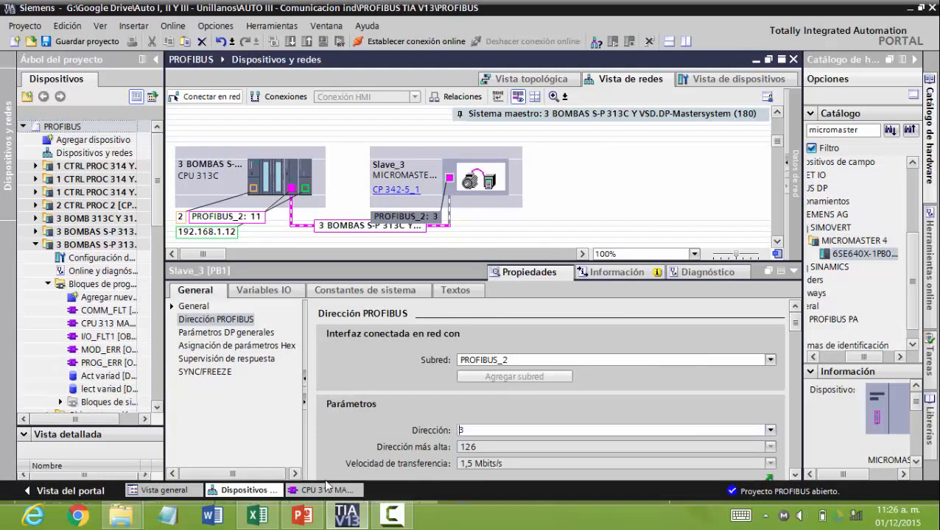
Switch to PowerPoint and highlight the heading about the PROFIBUS module address (DP_SEND, DP_RECV) on slide 37.
{"action": "left_click", "coordinate": [302, 514]}
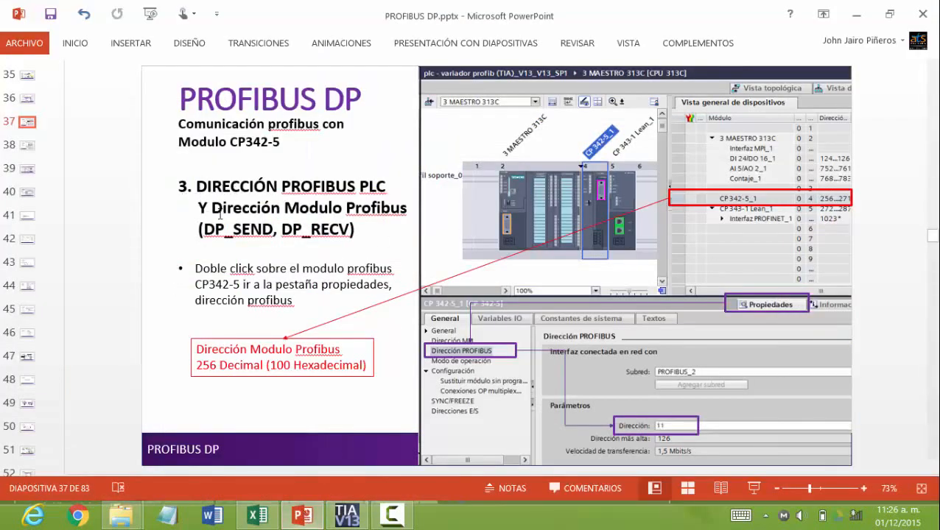
{"action": "left_click_drag", "start_coordinate": [213, 209], "coordinate": [355, 230]}
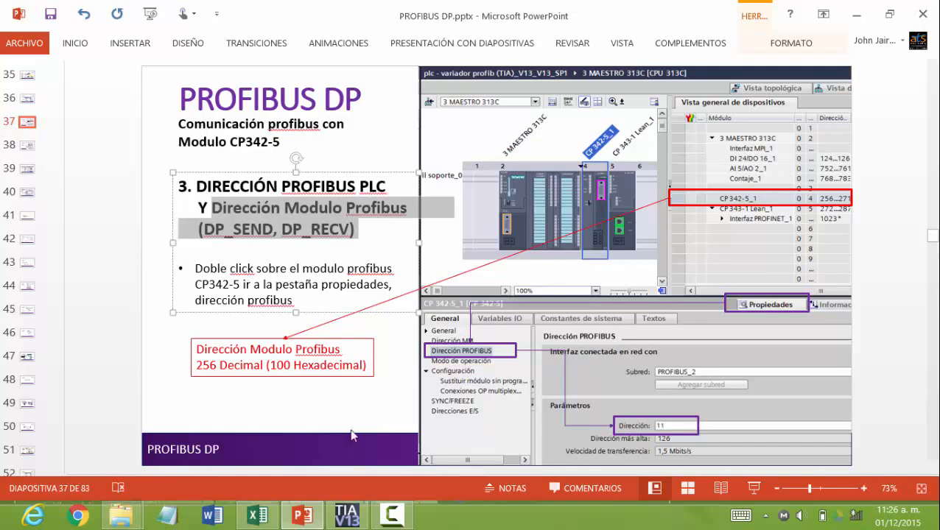
Switch back to TIA Portal, inspect the I/O addresses of CP 342-5_1 and compare the input start address with slide 37.
{"action": "left_click", "coordinate": [347, 515]}
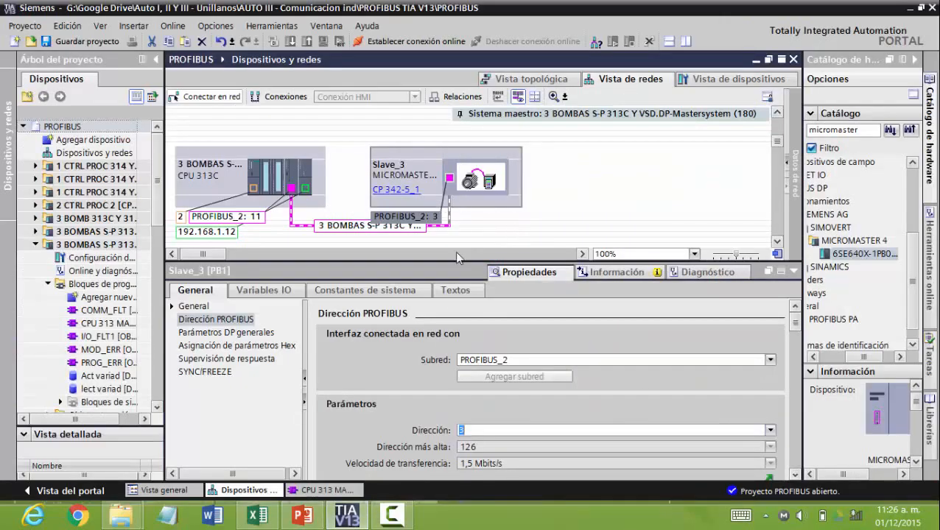
{"action": "left_click", "coordinate": [292, 177]}
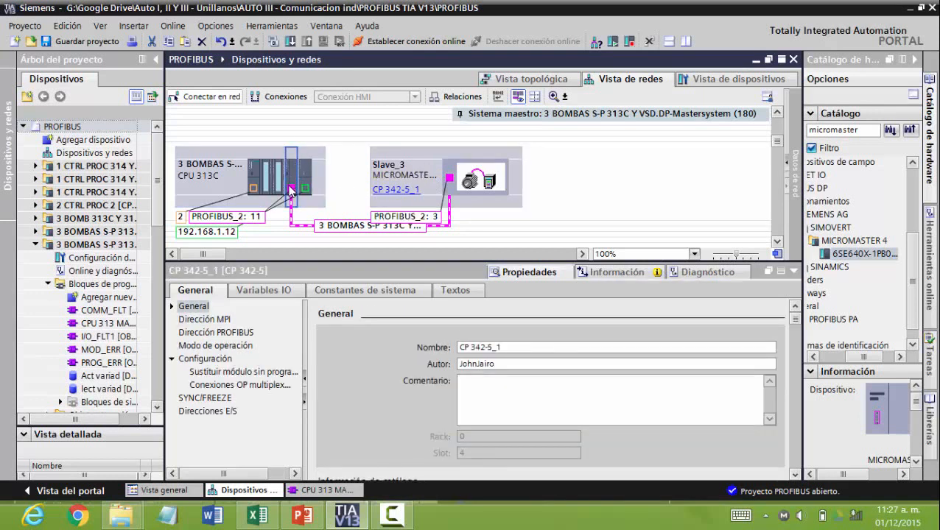
{"action": "left_click", "coordinate": [223, 412]}
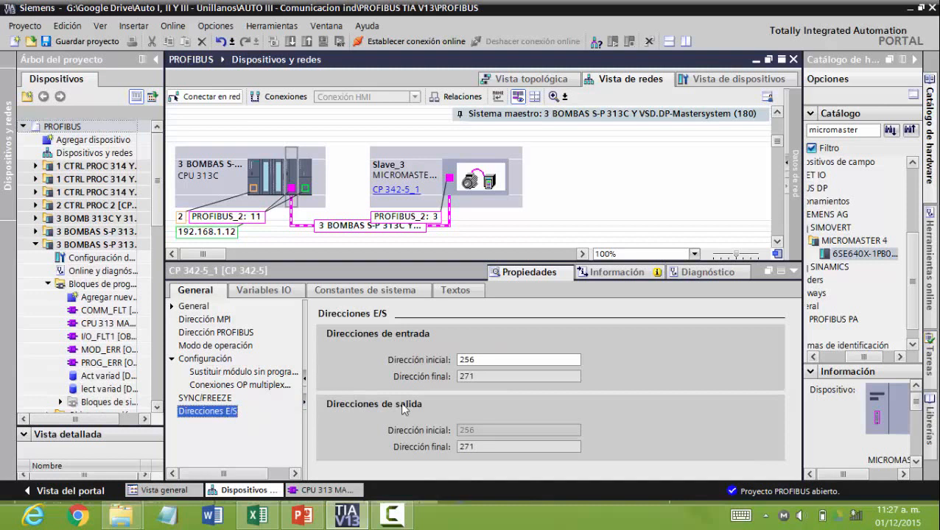
{"action": "double_click", "coordinate": [452, 360]}
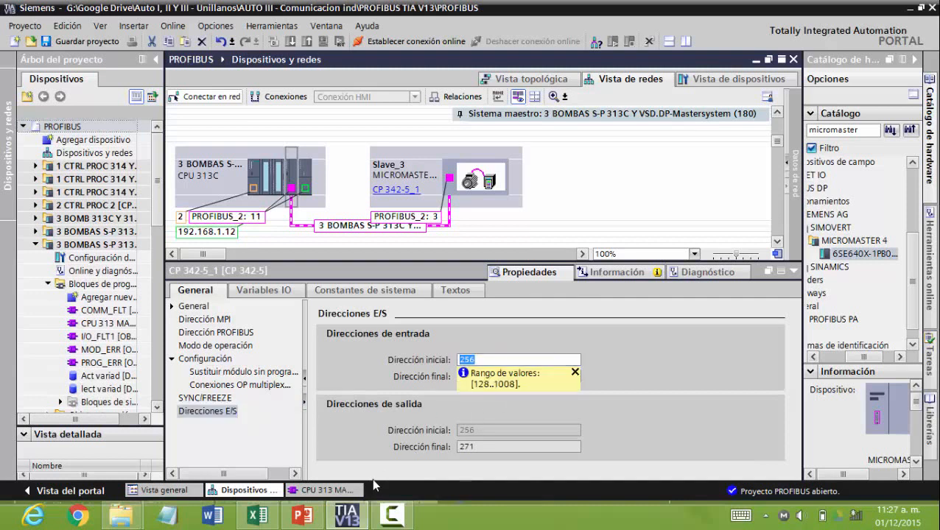
{"action": "left_click", "coordinate": [308, 507]}
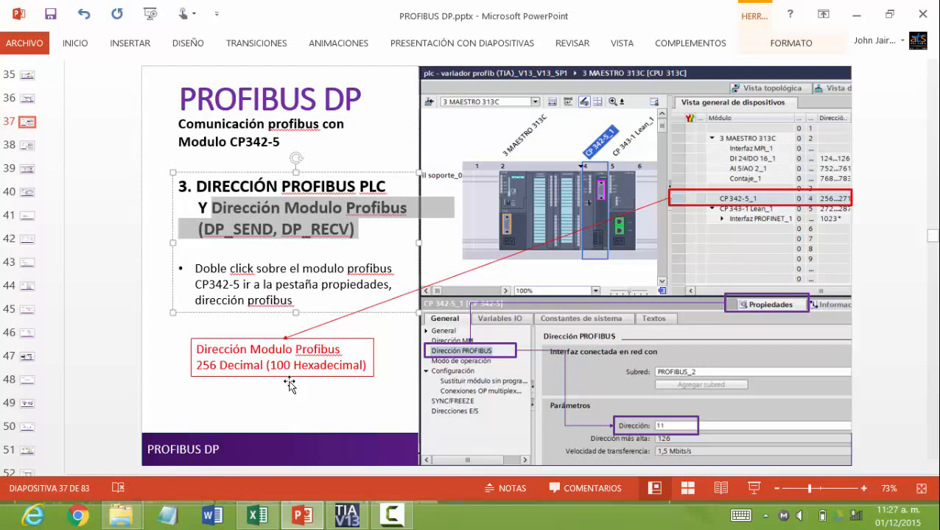
{"action": "left_click", "coordinate": [327, 400]}
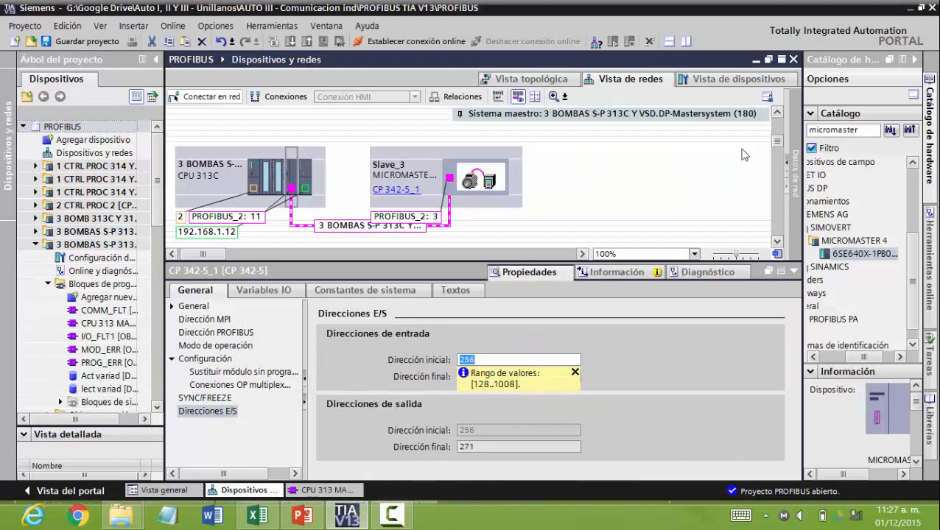
Examine the I/O address columns for CP 342-5_1 in the 3 BOMBAS S-P 313C device overview, then return to the network view.
{"action": "left_click", "coordinate": [795, 168]}
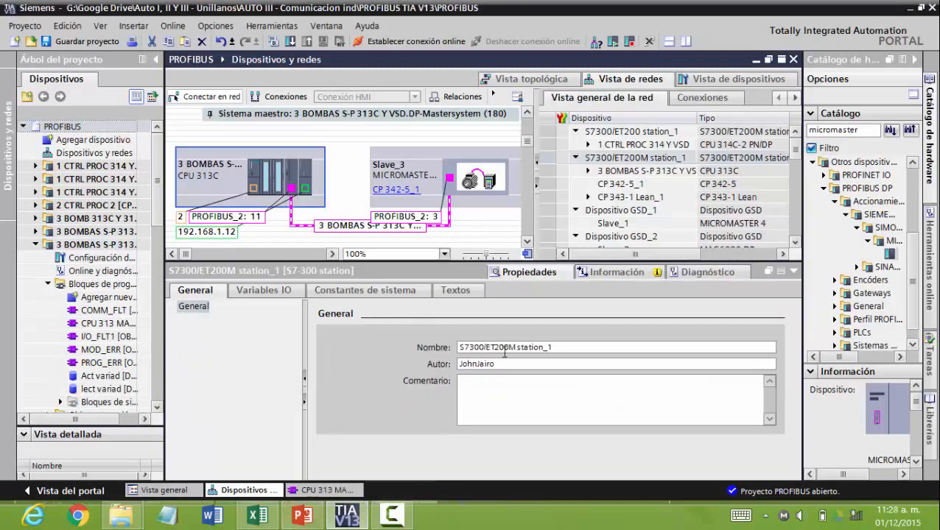
{"action": "double_click", "coordinate": [278, 154]}
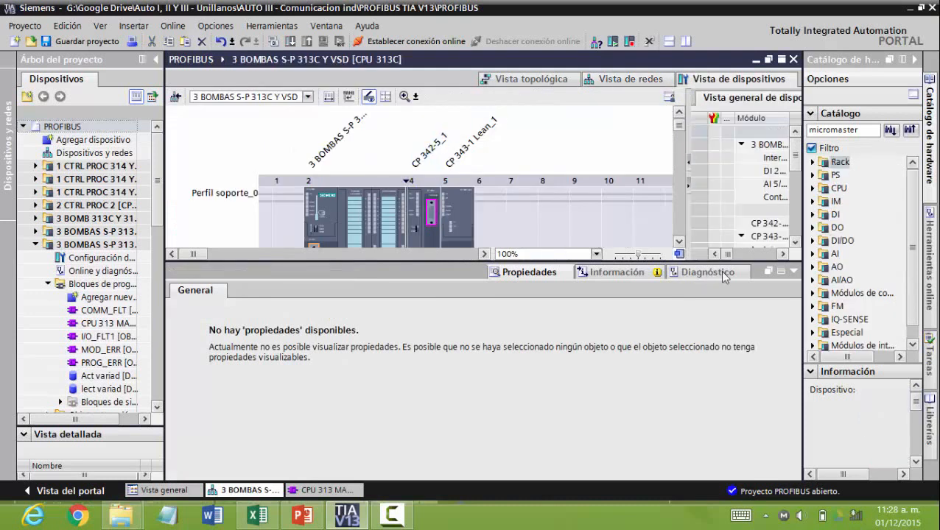
{"action": "left_click", "coordinate": [792, 273]}
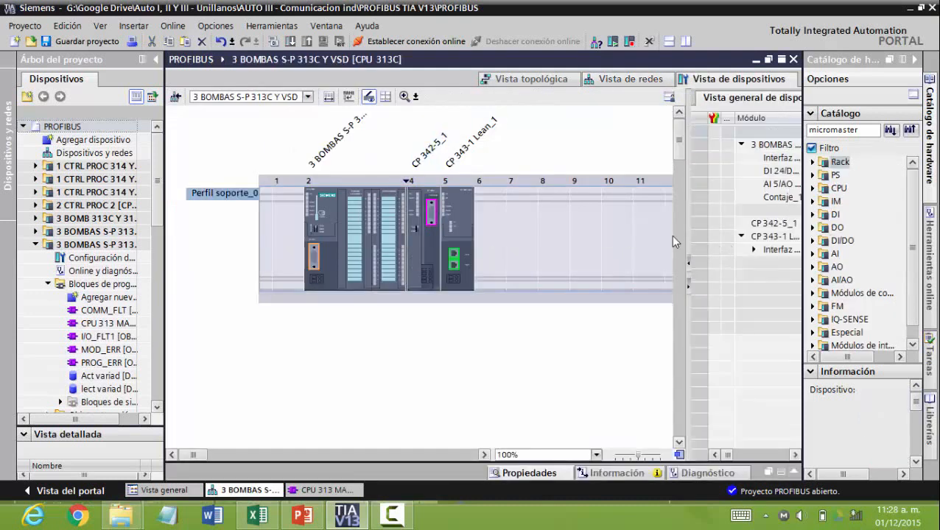
{"action": "left_click_drag", "start_coordinate": [686, 243], "coordinate": [539, 258]}
{"action": "left_click", "coordinate": [428, 261]}
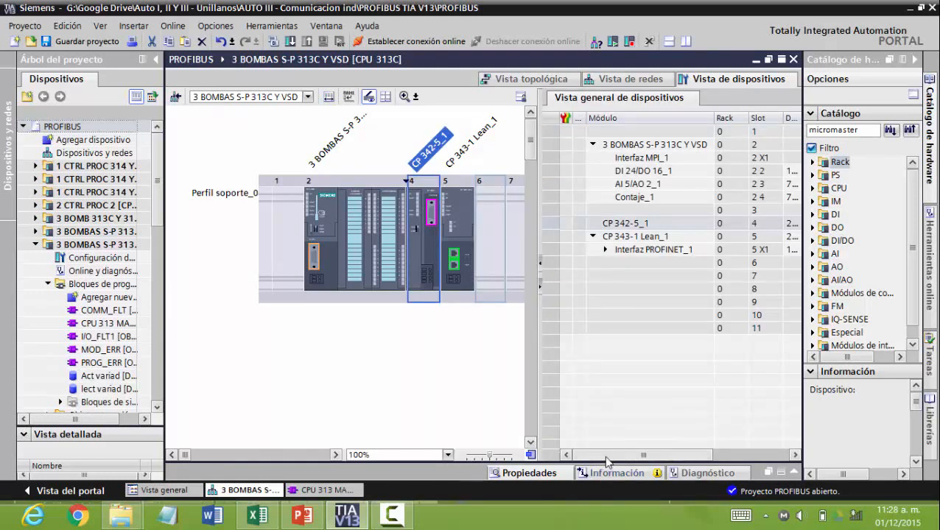
{"action": "left_click_drag", "start_coordinate": [604, 455], "coordinate": [625, 456]}
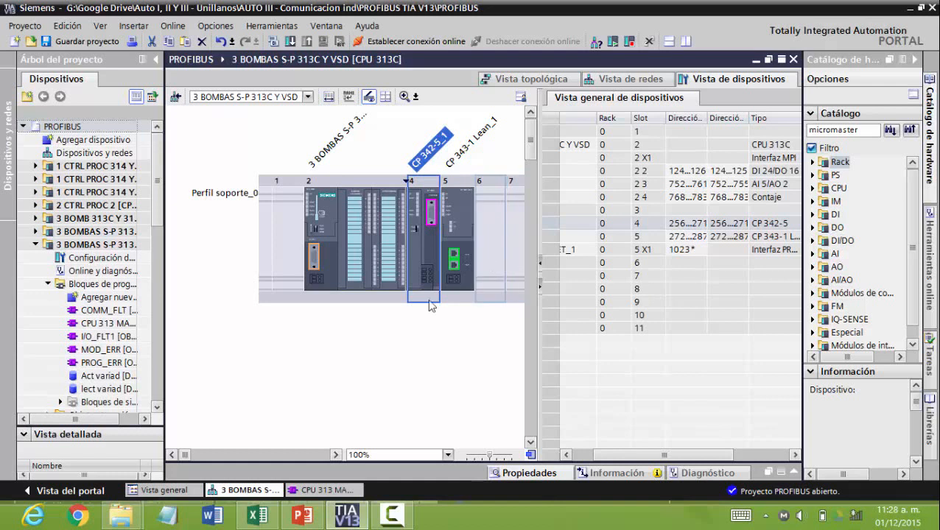
{"action": "left_click", "coordinate": [622, 79]}
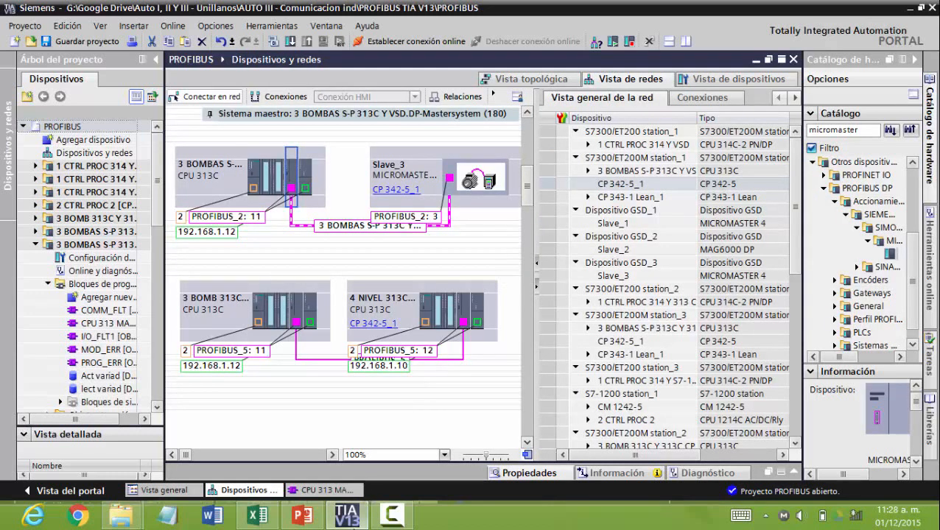
Switch to PowerPoint and review slides 37 to 39 on the module address, drive PROFIBUS address and alarm mode.
{"action": "left_click", "coordinate": [302, 515]}
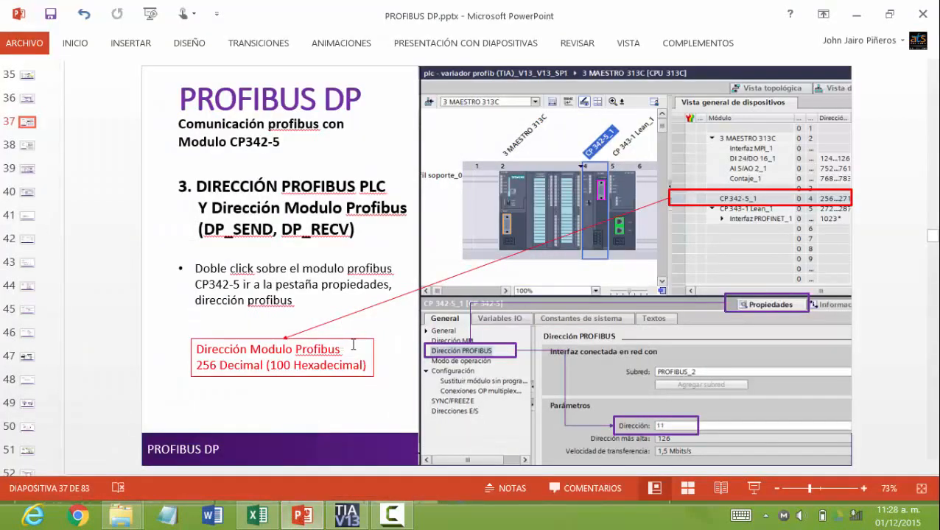
{"action": "scroll", "coordinate": [353, 344], "scroll_direction": "down", "scroll_amount": 1}
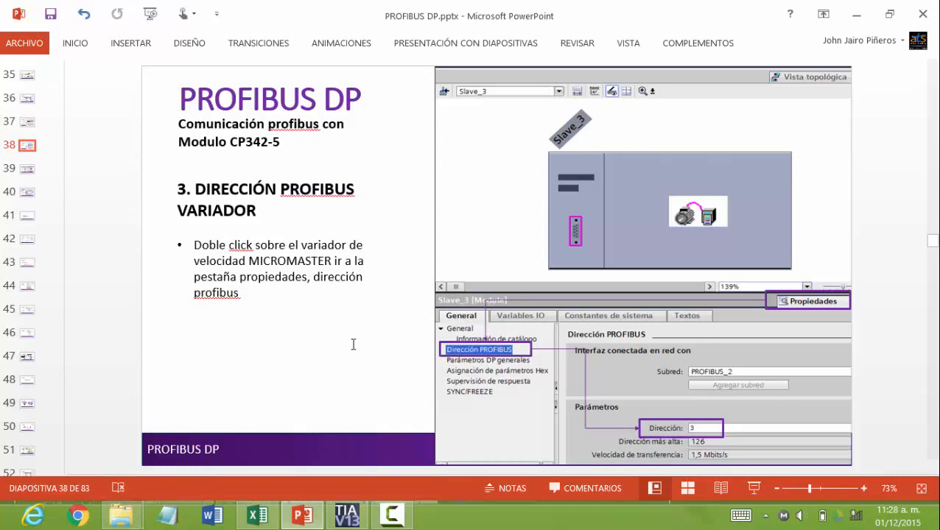
{"action": "scroll", "coordinate": [353, 344], "scroll_direction": "down", "scroll_amount": 1}
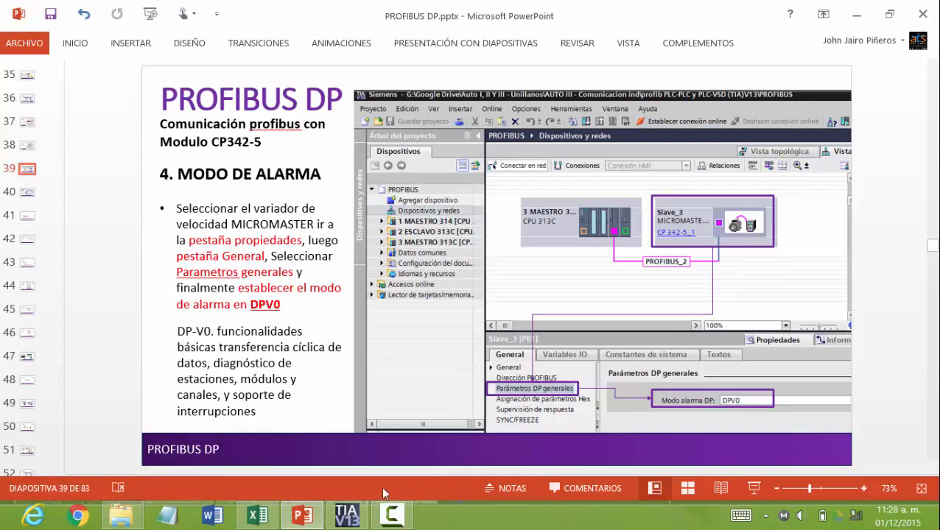
Switch back to TIA Portal and set Slave_3's DP alarm mode to DPV0 in its general DP parameters.
{"action": "left_click", "coordinate": [338, 516]}
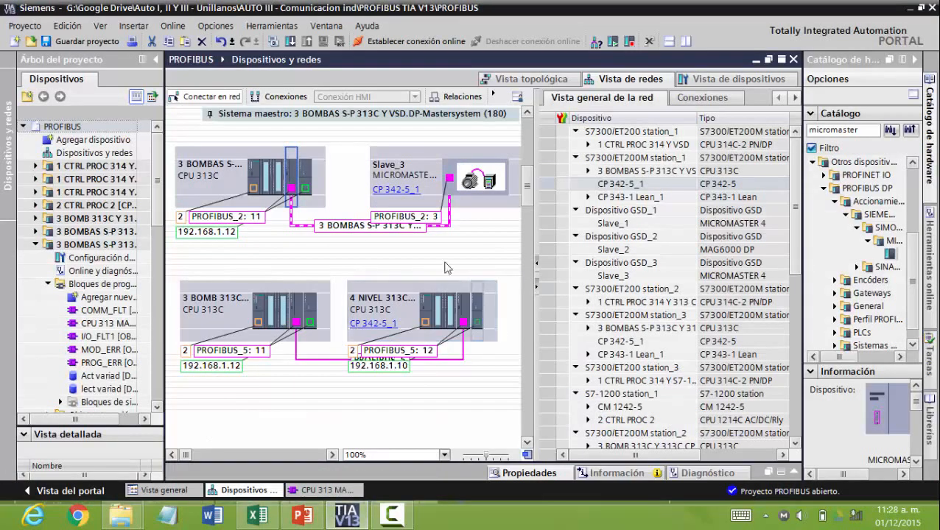
{"action": "left_click", "coordinate": [434, 188]}
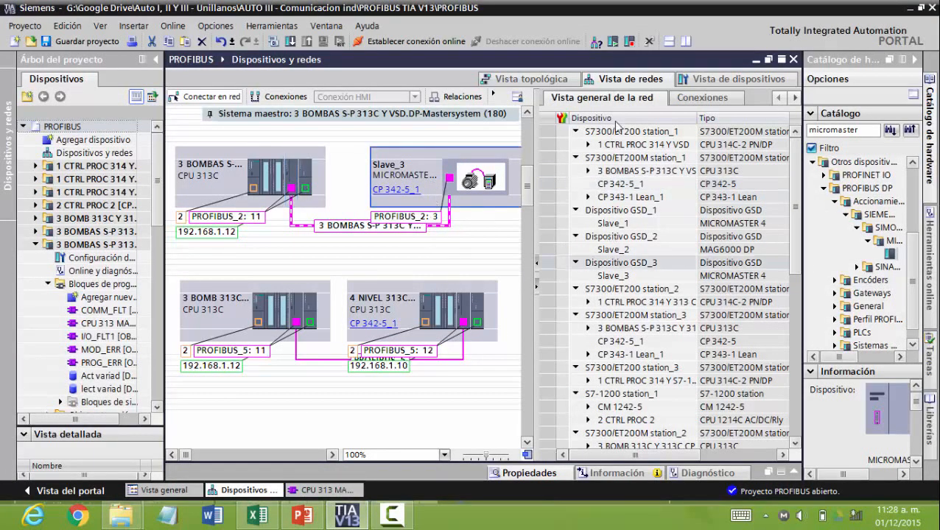
{"action": "left_click", "coordinate": [547, 471]}
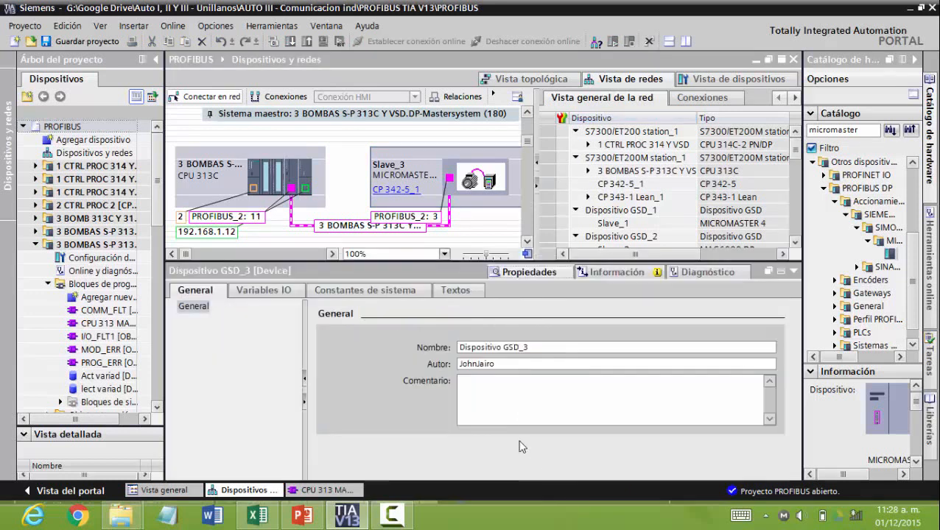
{"action": "left_click", "coordinate": [450, 171]}
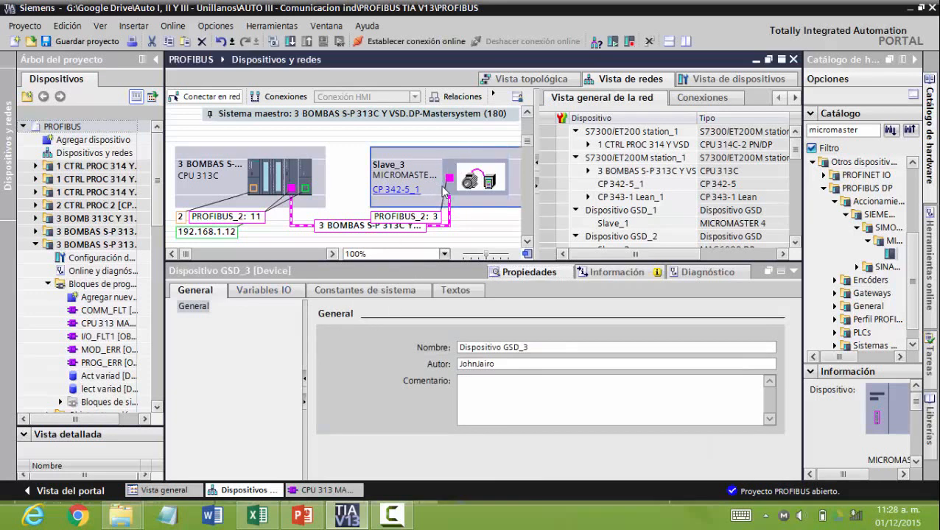
{"action": "left_click", "coordinate": [450, 178]}
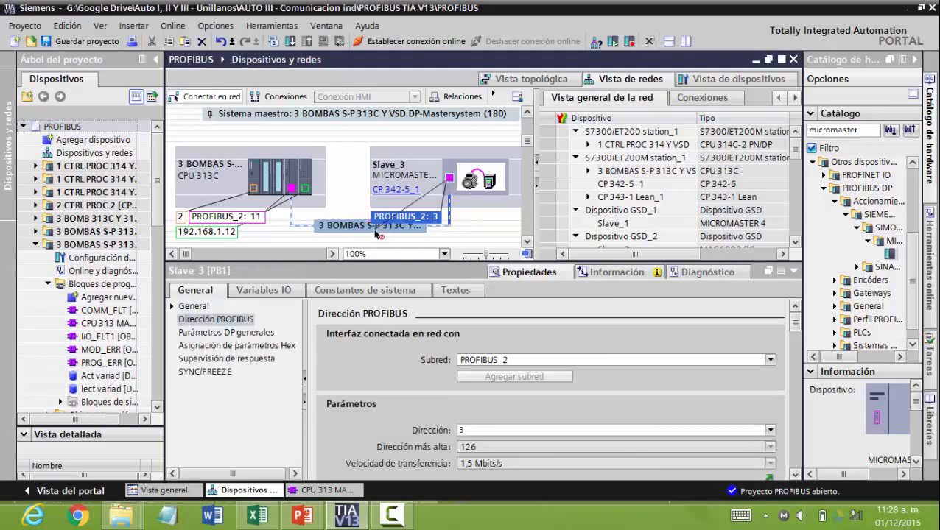
{"action": "left_click", "coordinate": [421, 218]}
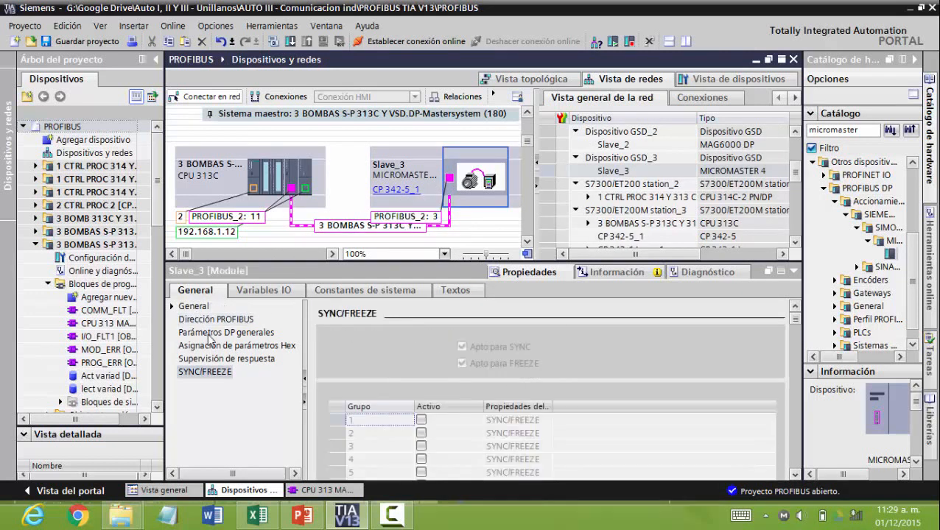
{"action": "left_click", "coordinate": [214, 333]}
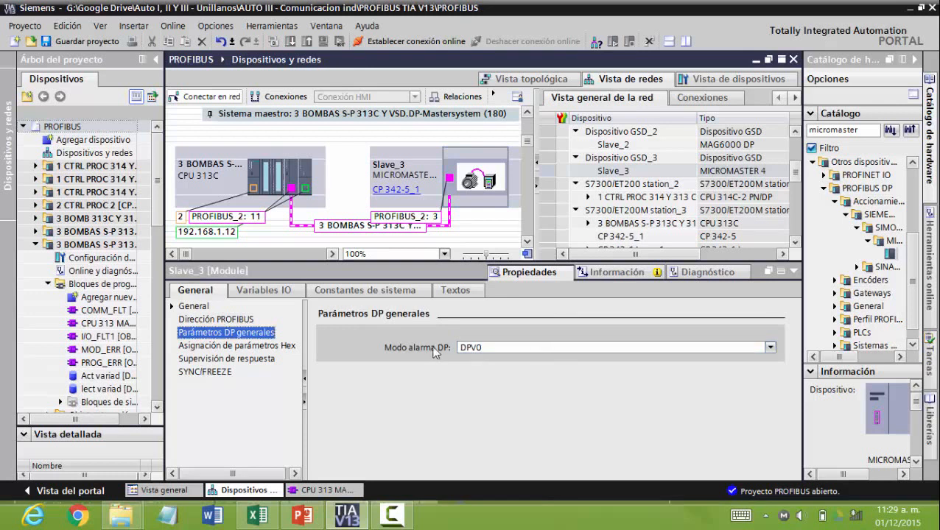
{"action": "left_click", "coordinate": [542, 350]}
{"action": "left_click", "coordinate": [542, 351]}
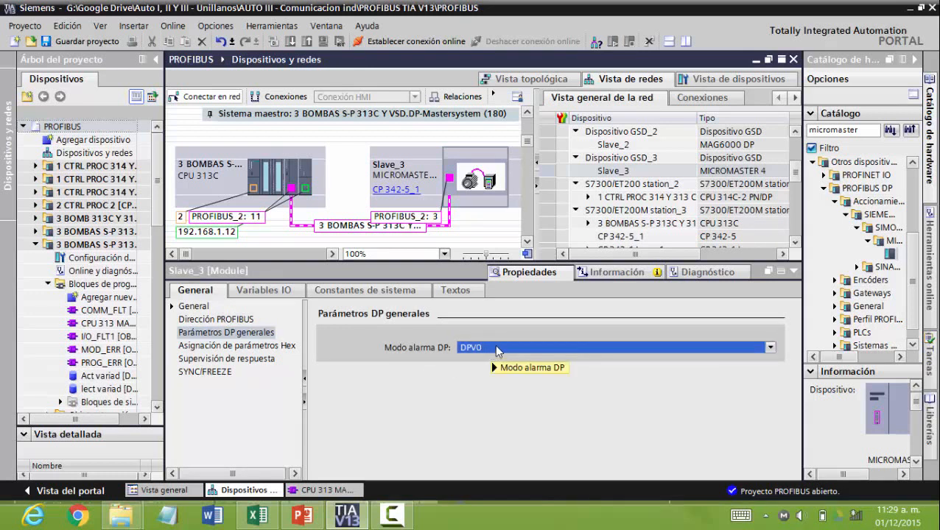
{"action": "mouse_move", "coordinate": [496, 352]}
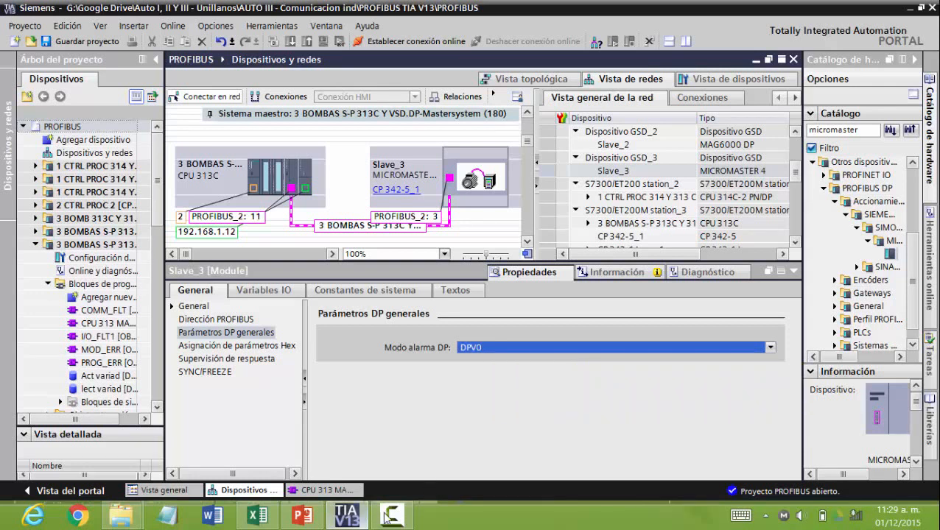
Switch to PowerPoint and review slides 39 and 40 on the alarm mode and the PPO1 data exchange area.
{"action": "left_click", "coordinate": [302, 515]}
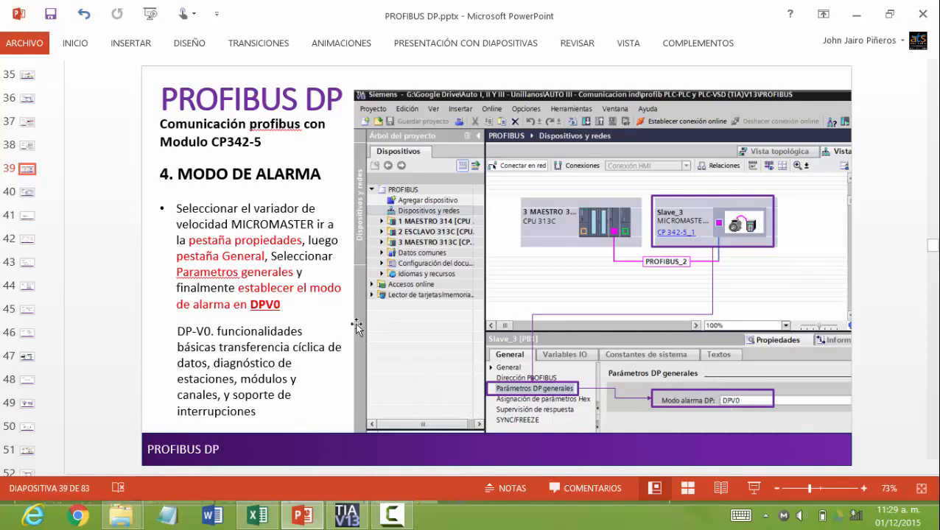
{"action": "scroll", "coordinate": [349, 322], "scroll_direction": "down", "scroll_amount": 1}
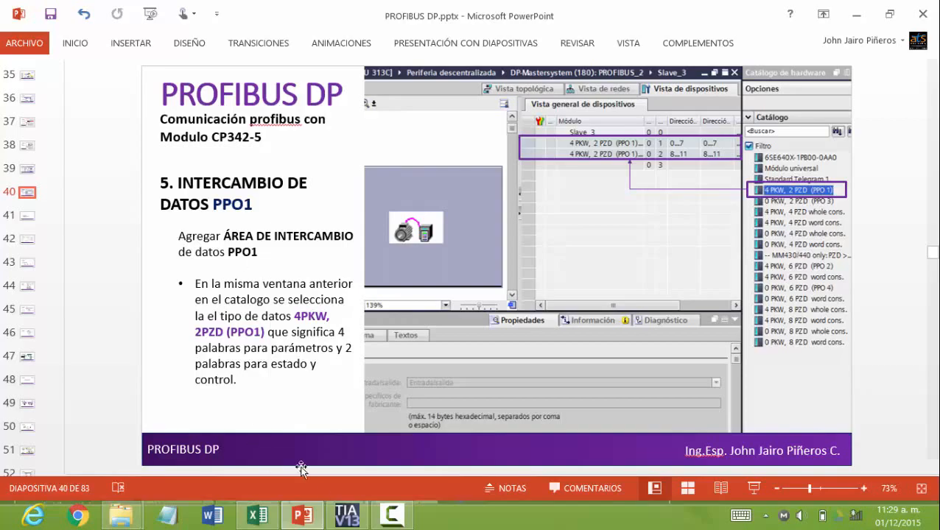
Switch back to TIA Portal and delete the two 4 PKW, 2 PZD (PPO 1) entries from slots 1 and 2 of Slave_3.
{"action": "left_click", "coordinate": [346, 514]}
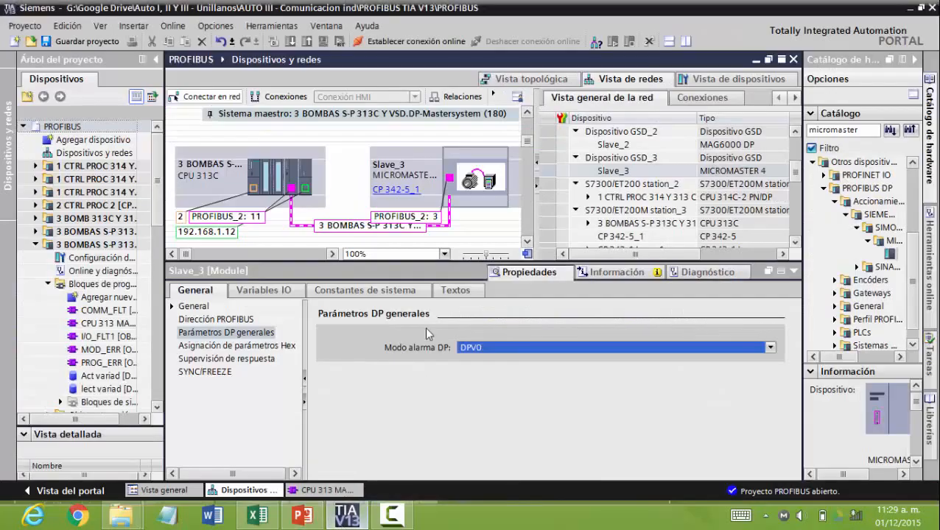
{"action": "double_click", "coordinate": [460, 153]}
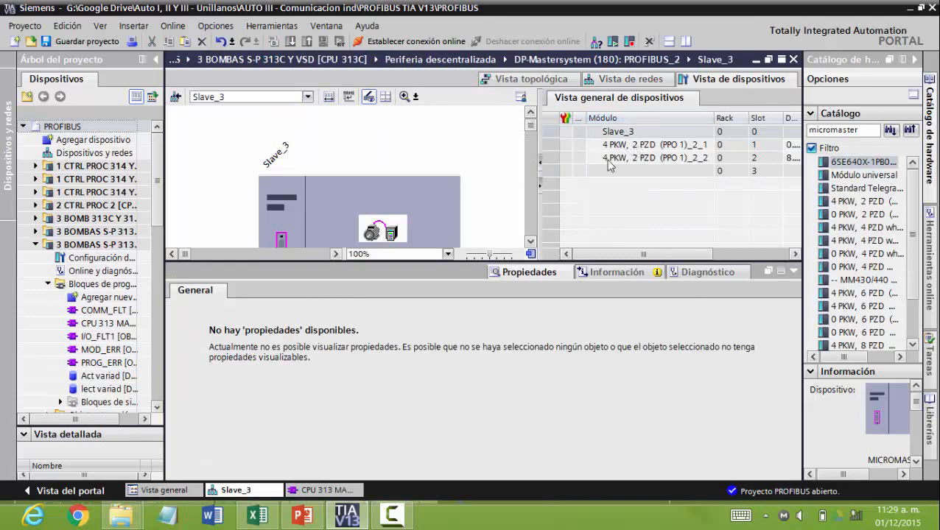
{"action": "left_click", "coordinate": [794, 272]}
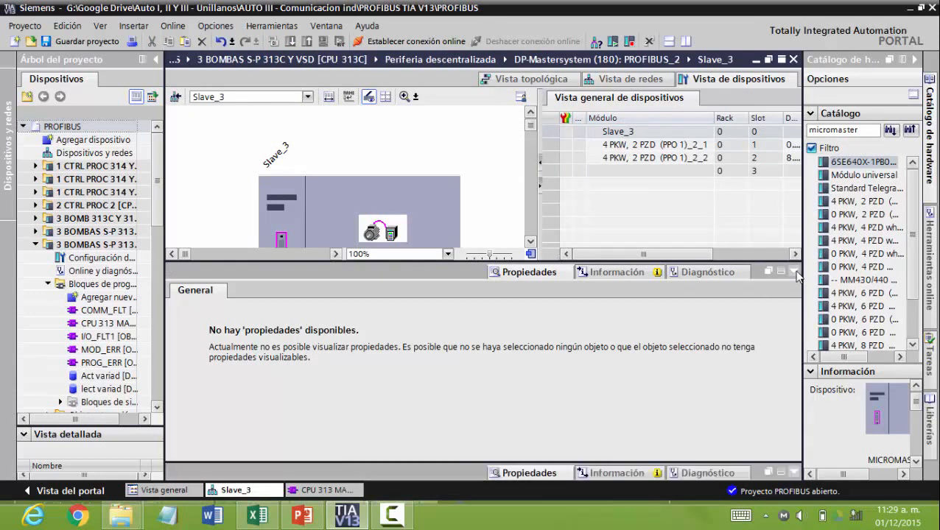
{"action": "left_click_drag", "start_coordinate": [546, 147], "coordinate": [546, 163]}
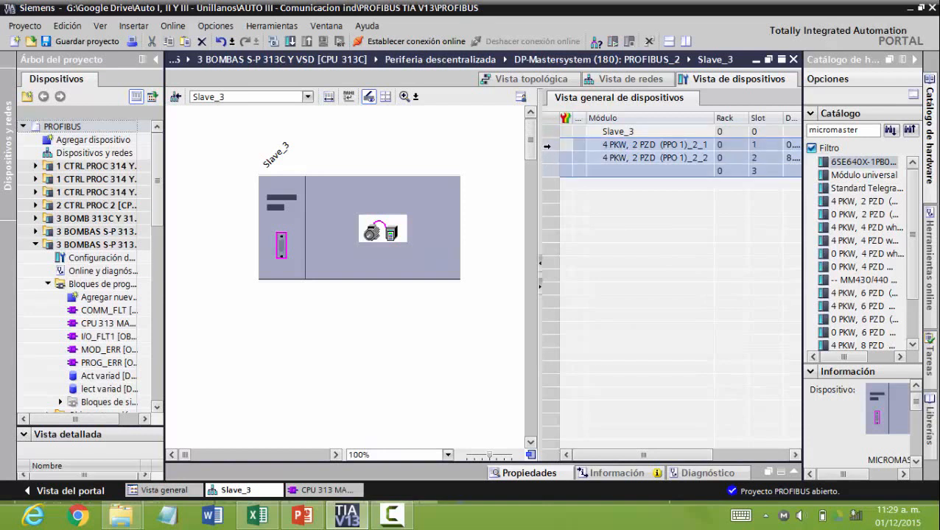
{"action": "key", "text": "Delete"}
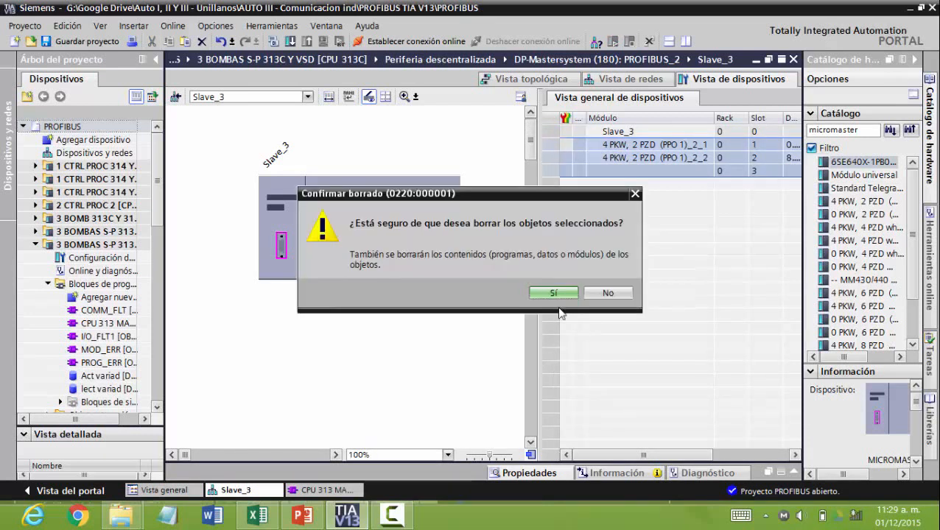
{"action": "left_click", "coordinate": [559, 291]}
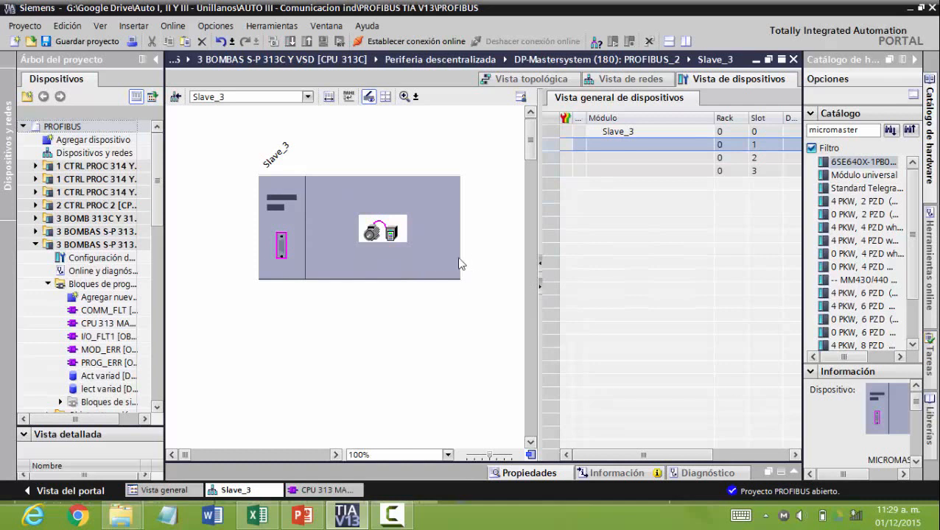
{"action": "left_click", "coordinate": [619, 145]}
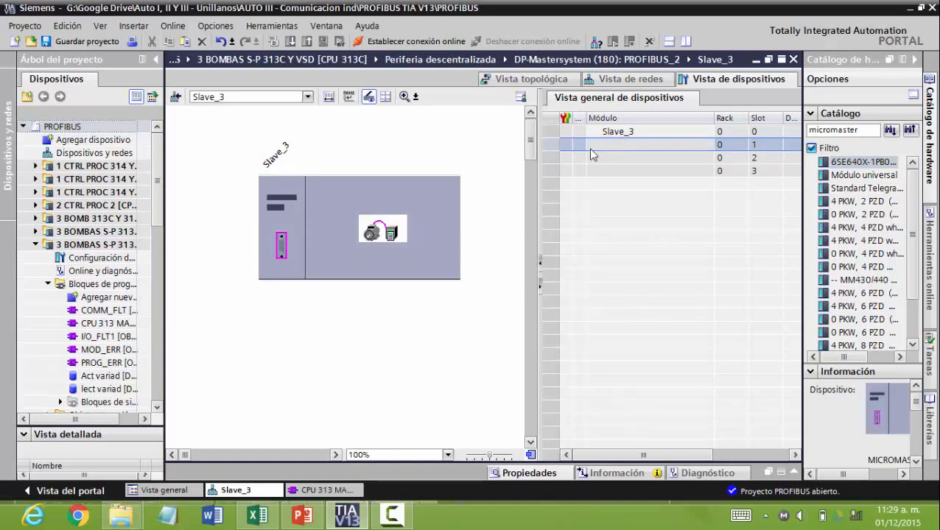
Add the 4 PKW, 2 PZD (PPO 1) module from the hardware catalog to Slave_3, starting at slot 1.
{"action": "left_click", "coordinate": [859, 203]}
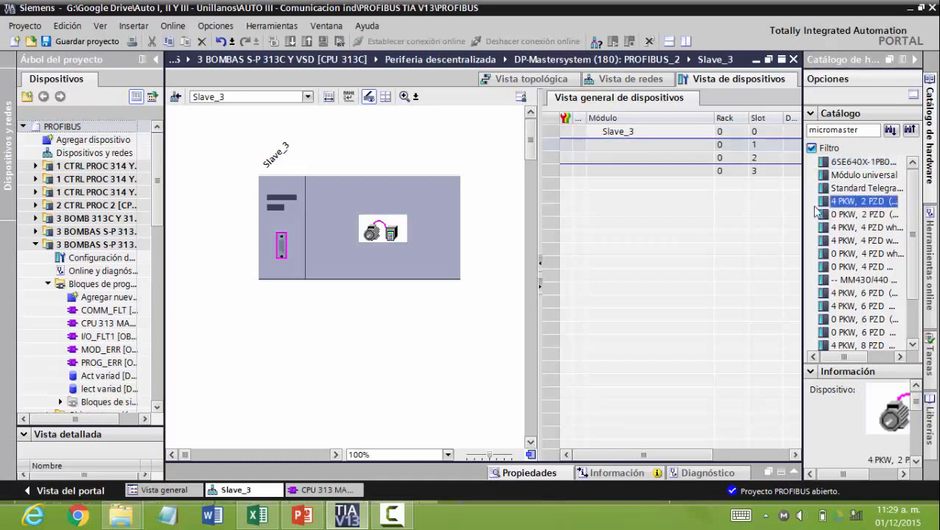
{"action": "left_click_drag", "start_coordinate": [802, 209], "coordinate": [749, 215]}
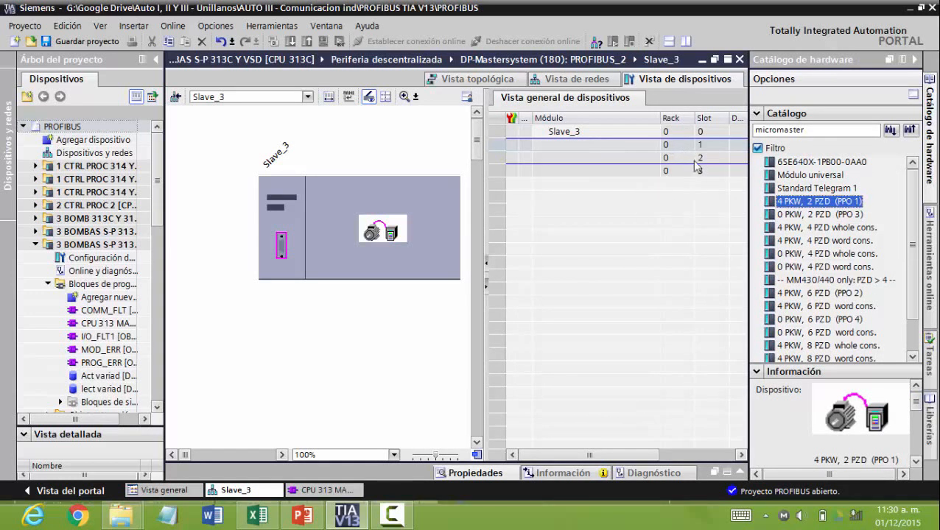
{"action": "double_click", "coordinate": [800, 207]}
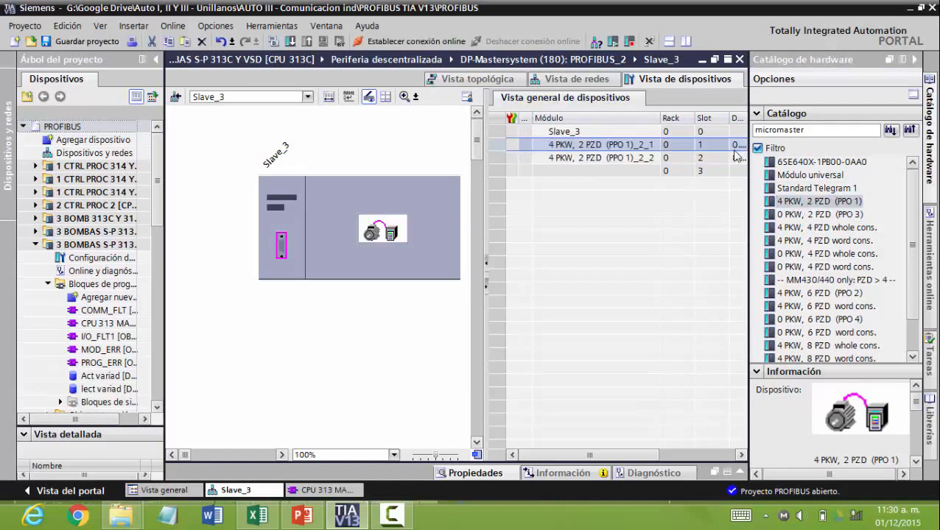
Widen the device overview and its address columns to examine the input and output addresses of Slave_3's two PPO 1 entries.
{"action": "left_click_drag", "start_coordinate": [593, 455], "coordinate": [612, 463]}
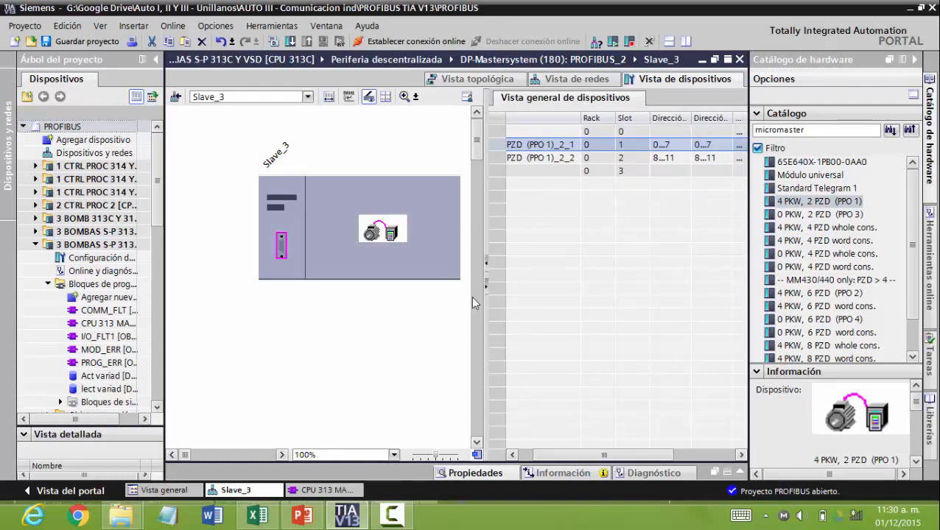
{"action": "left_click_drag", "start_coordinate": [483, 302], "coordinate": [369, 302]}
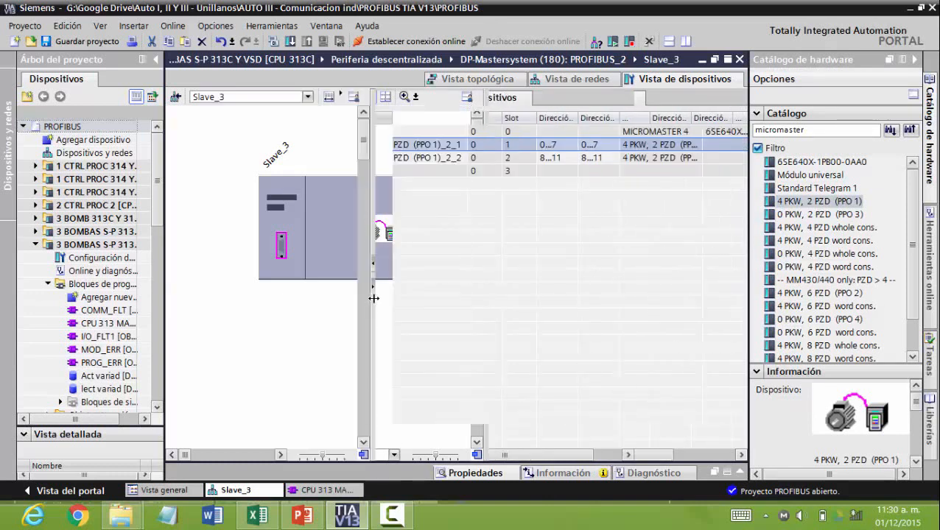
{"action": "left_click_drag", "start_coordinate": [577, 118], "coordinate": [635, 119]}
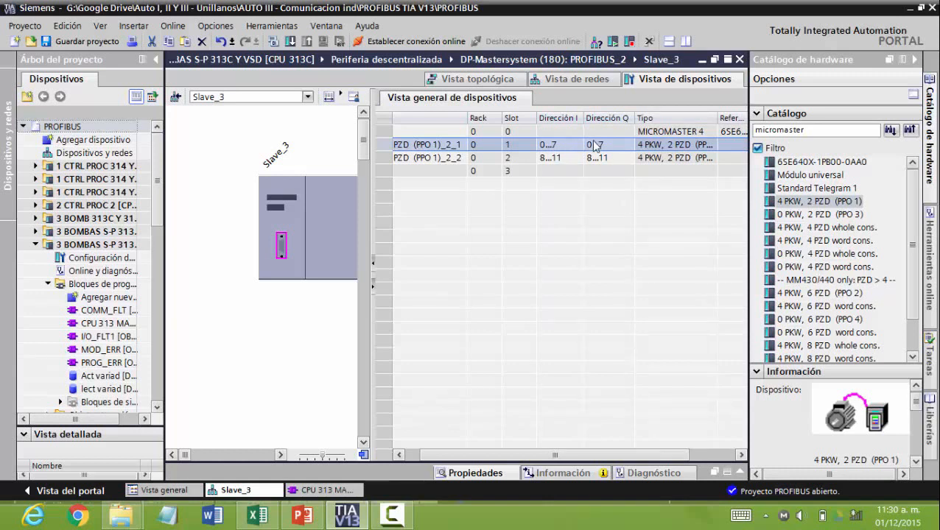
{"action": "left_click", "coordinate": [545, 160]}
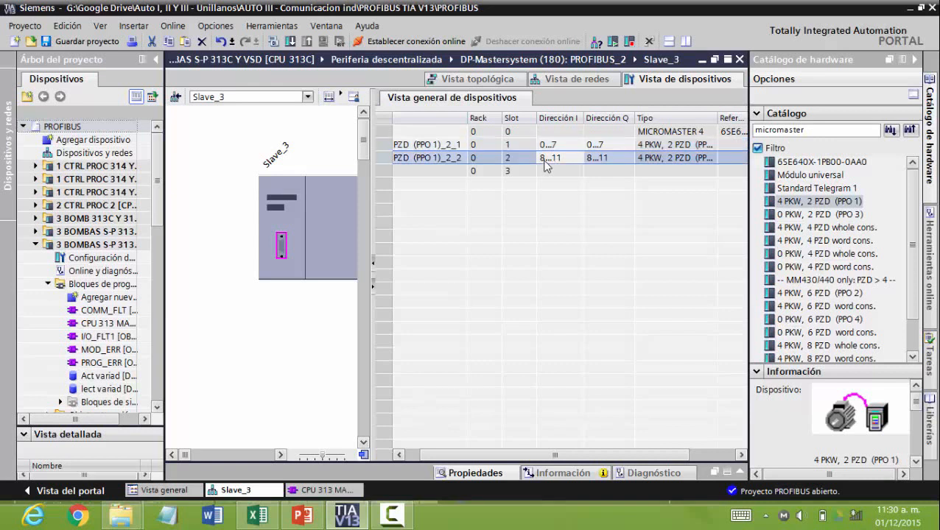
{"action": "left_click", "coordinate": [563, 149]}
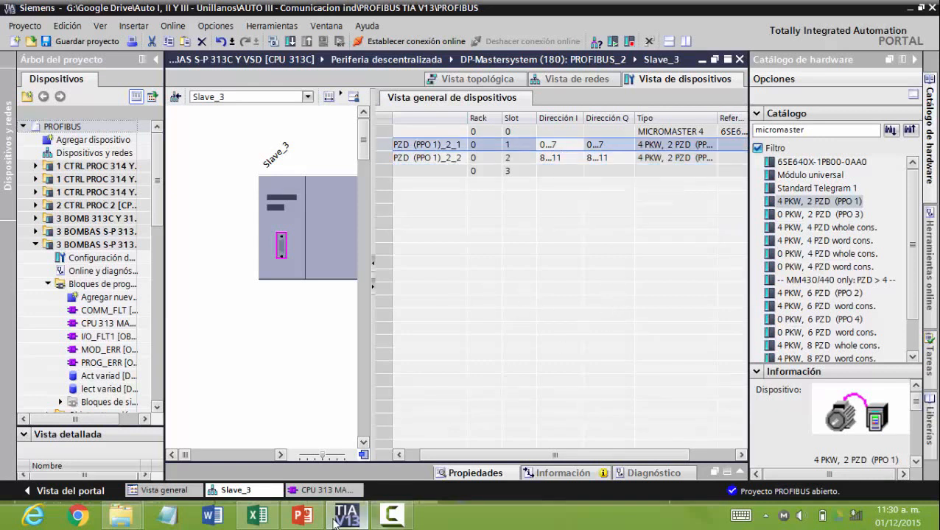
Switch to PowerPoint and review slides 40 and 41 on the PPO1 data exchange and the diagnostic and alarm blocks.
{"action": "left_click", "coordinate": [302, 515]}
{"action": "scroll", "coordinate": [327, 358], "scroll_direction": "down", "scroll_amount": 1}
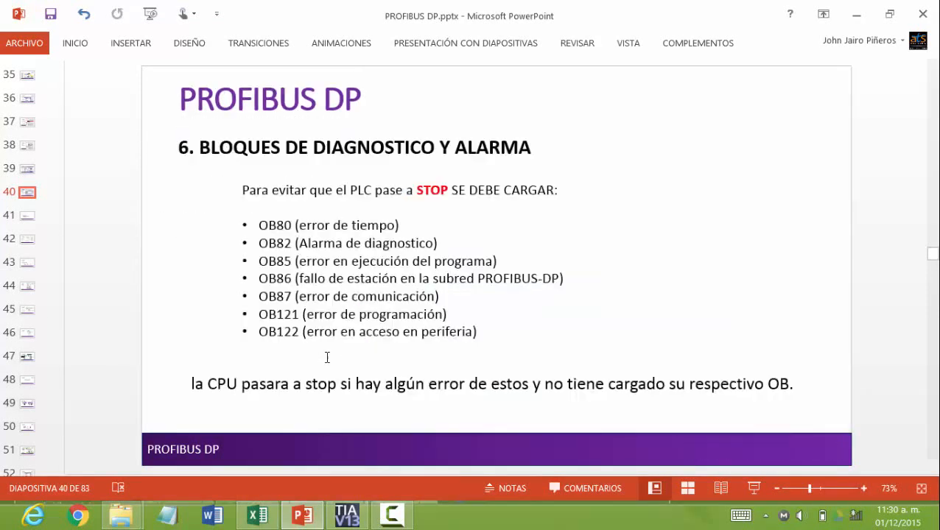
{"action": "scroll", "coordinate": [327, 358], "scroll_direction": "up", "scroll_amount": 1}
{"action": "left_click", "coordinate": [327, 352]}
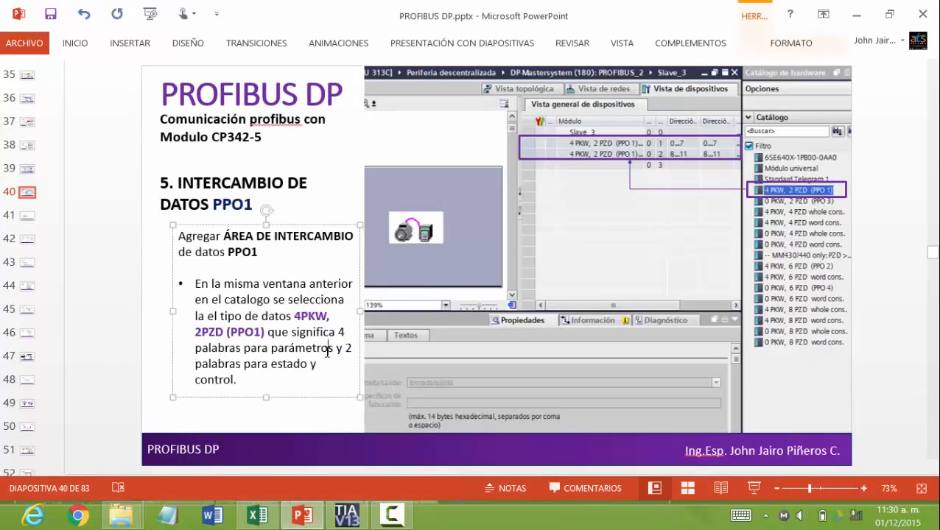
{"action": "left_click", "coordinate": [154, 302]}
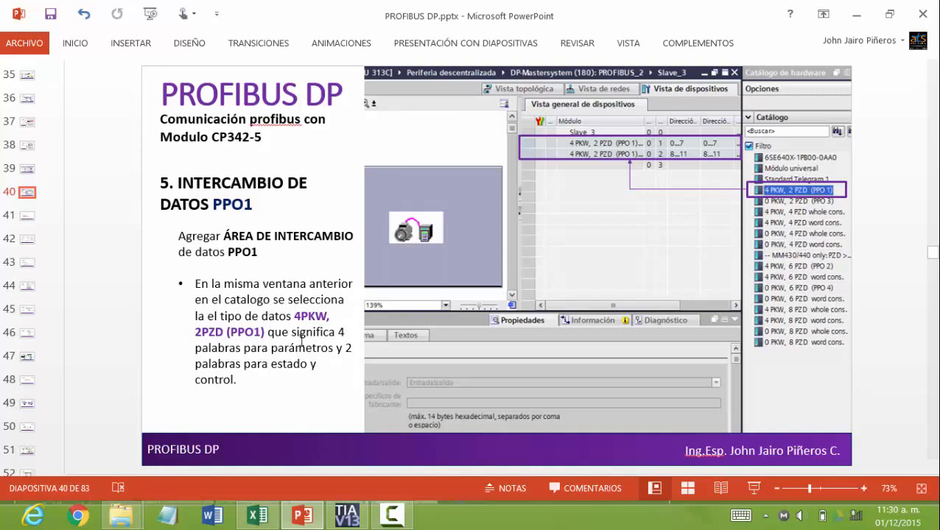
{"action": "scroll", "coordinate": [255, 360], "scroll_direction": "down", "scroll_amount": 1}
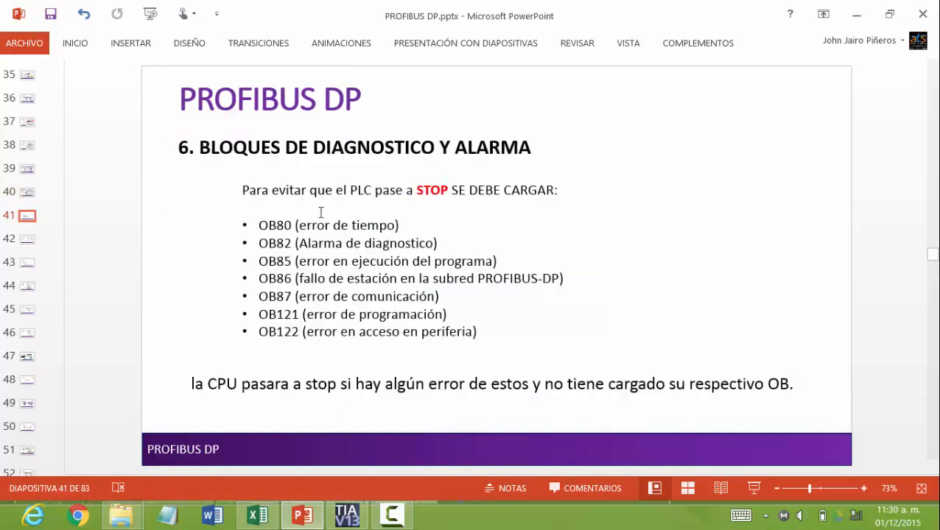
{"action": "double_click", "coordinate": [274, 225]}
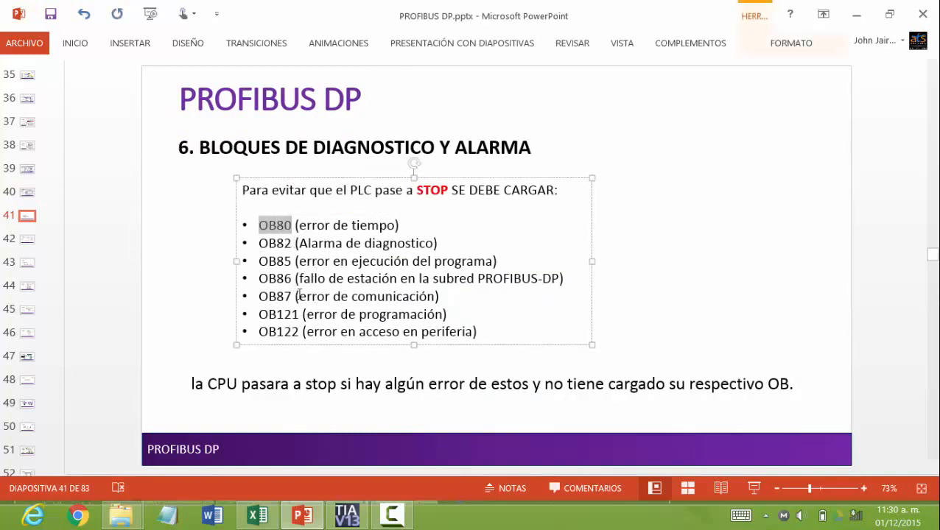
{"action": "left_click", "coordinate": [452, 361]}
Switch back to TIA Portal, show the network view and open the new block dialog for the 3 BOMBAS S-P 313C Y VSD station.
{"action": "left_click", "coordinate": [352, 518]}
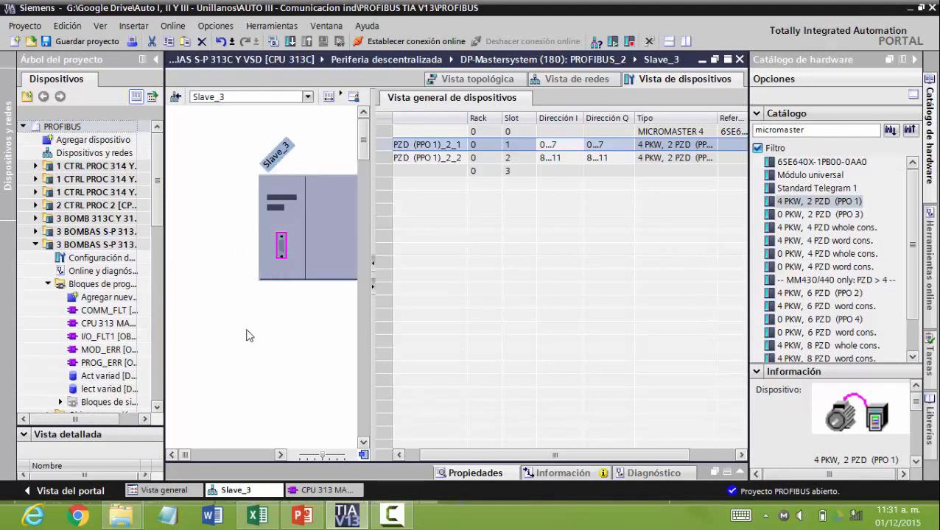
{"action": "left_click", "coordinate": [559, 82]}
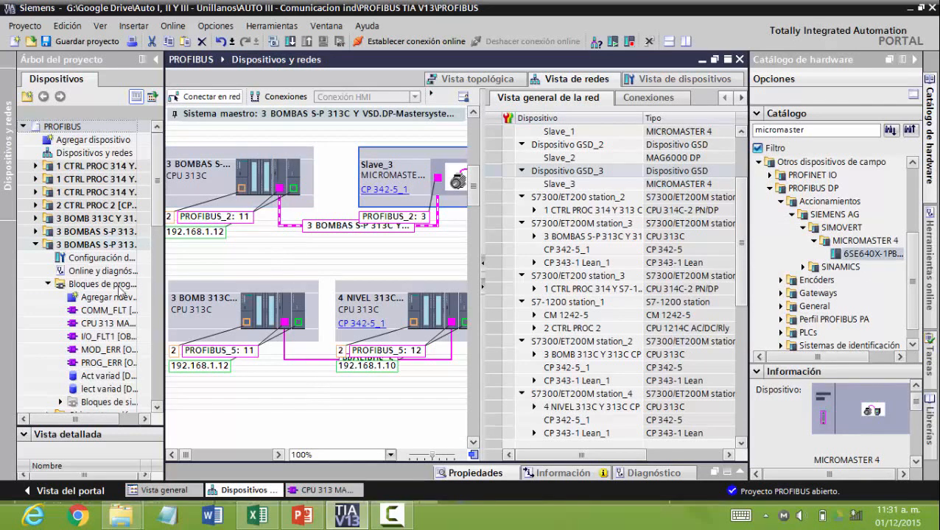
{"action": "left_click", "coordinate": [93, 245]}
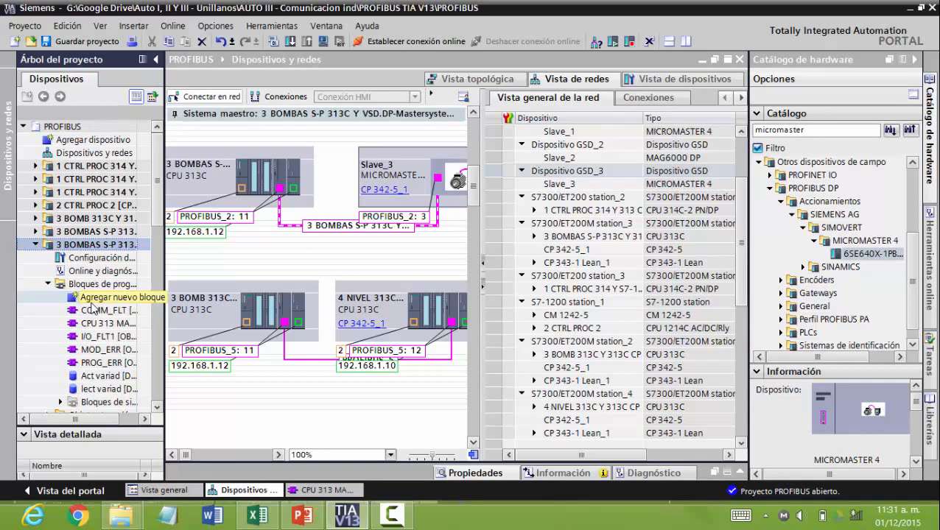
{"action": "left_click", "coordinate": [94, 298]}
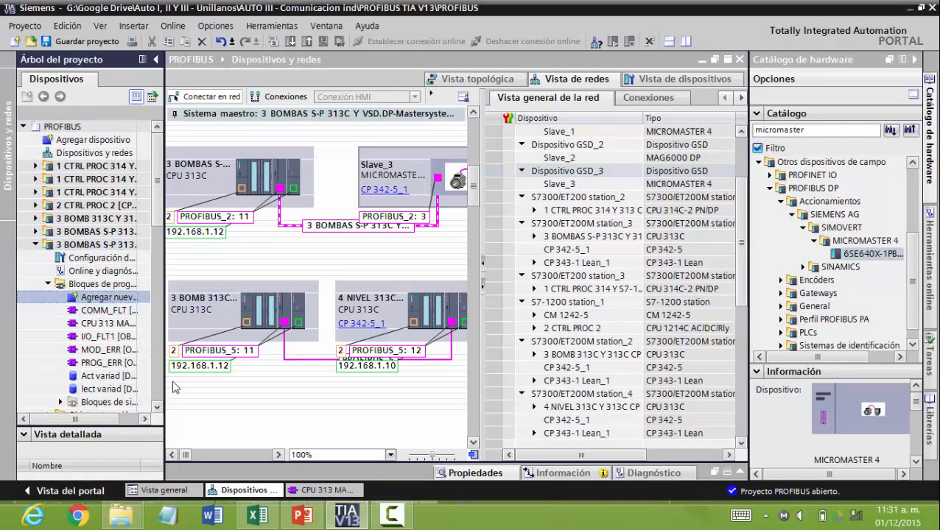
{"action": "scroll", "coordinate": [116, 416], "scroll_direction": "right", "scroll_amount": 3}
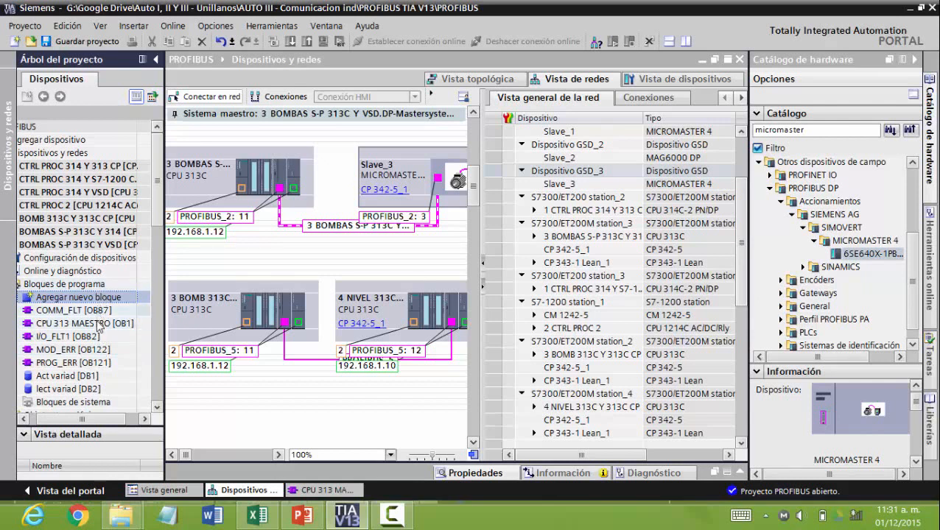
{"action": "left_click_drag", "start_coordinate": [83, 421], "coordinate": [56, 422]}
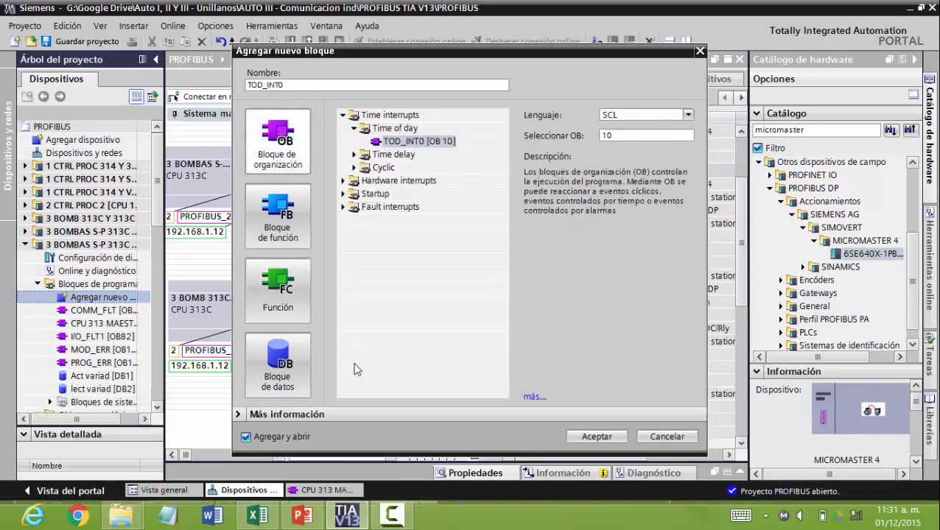
Examine the organization blocks offered for fault, startup, hardware and cyclic interrupts, and close the dialog without adding a block.
{"action": "left_click", "coordinate": [344, 208]}
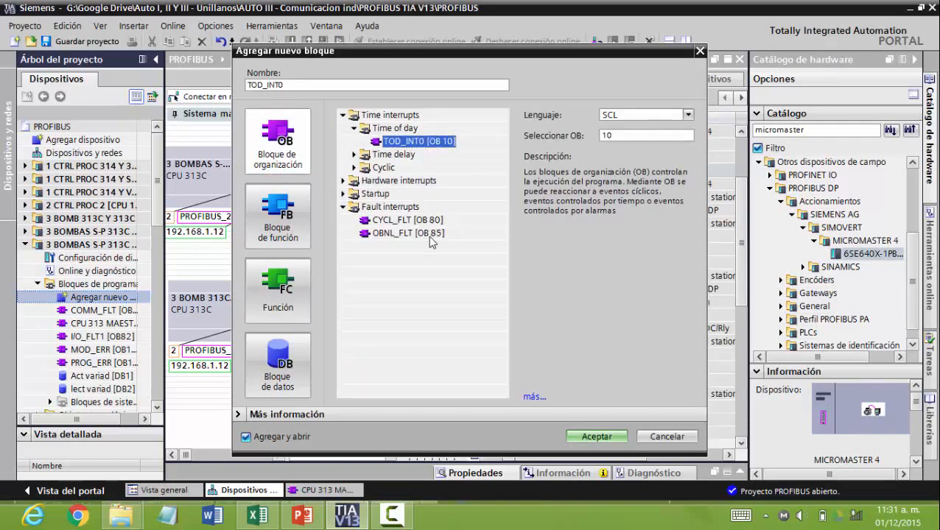
{"action": "left_click", "coordinate": [343, 194]}
{"action": "left_click", "coordinate": [343, 181]}
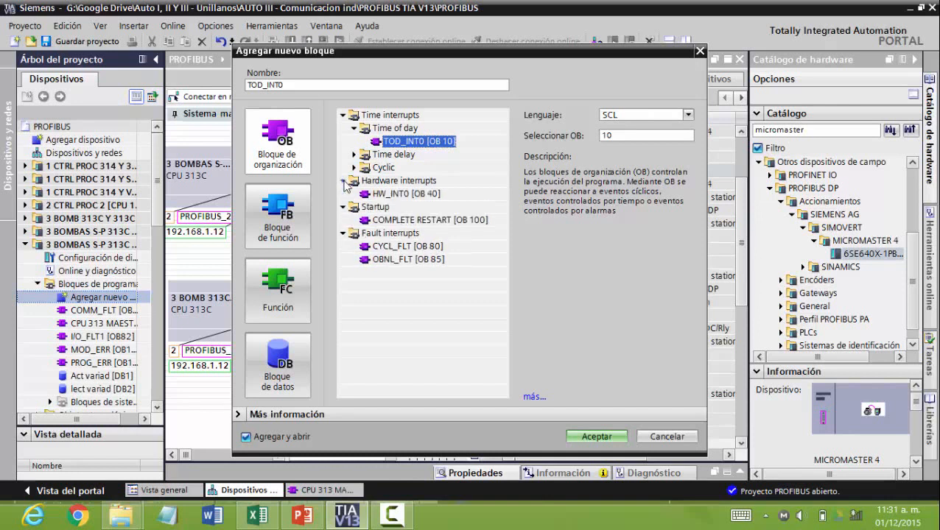
{"action": "left_click", "coordinate": [354, 168]}
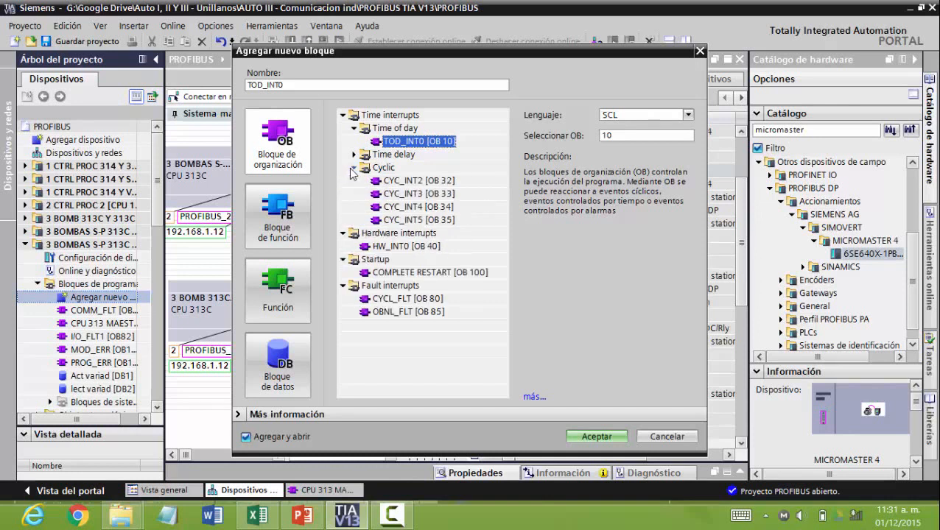
{"action": "left_click", "coordinate": [353, 168]}
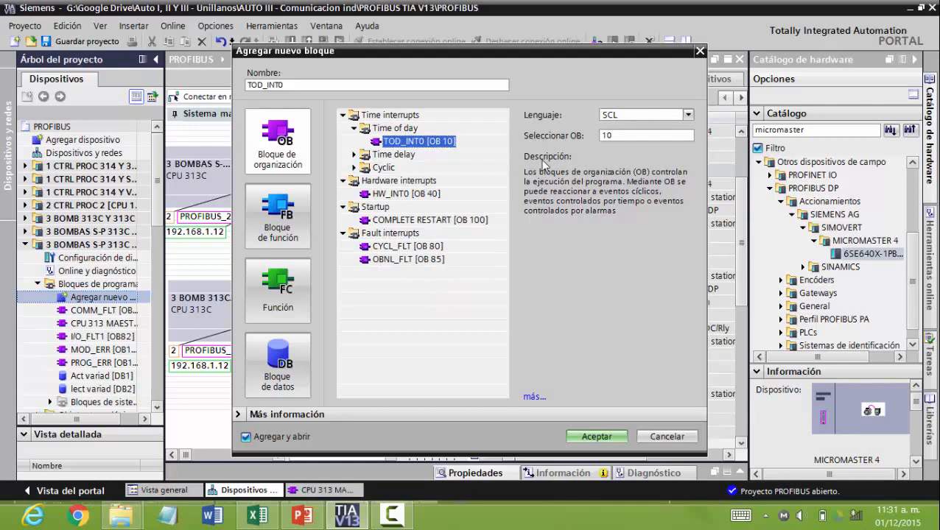
{"action": "left_click", "coordinate": [666, 436]}
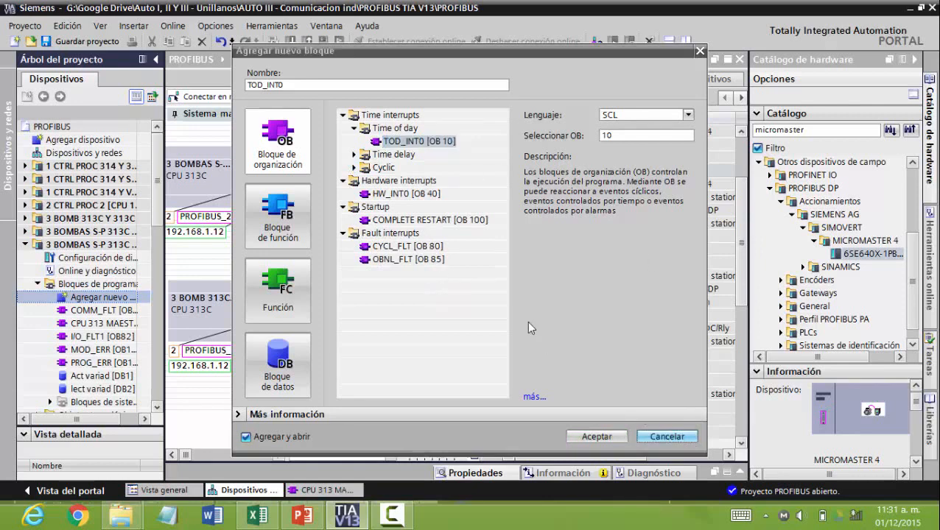
Switch to PowerPoint and review slides 41 and 42 on alarm blocks and the control word, plus slides 35 to 37 on hardware, network and addresses.
{"action": "left_click", "coordinate": [302, 514]}
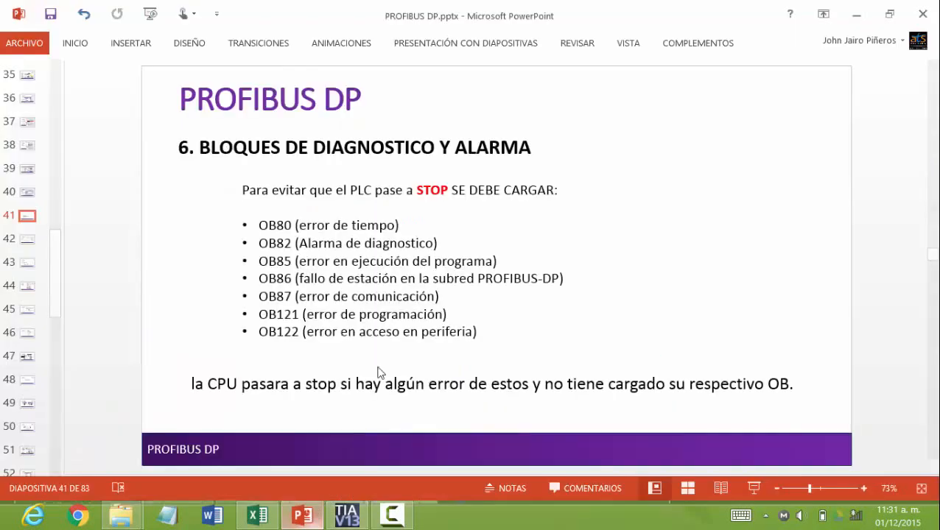
{"action": "scroll", "coordinate": [422, 314], "scroll_direction": "down", "scroll_amount": 1}
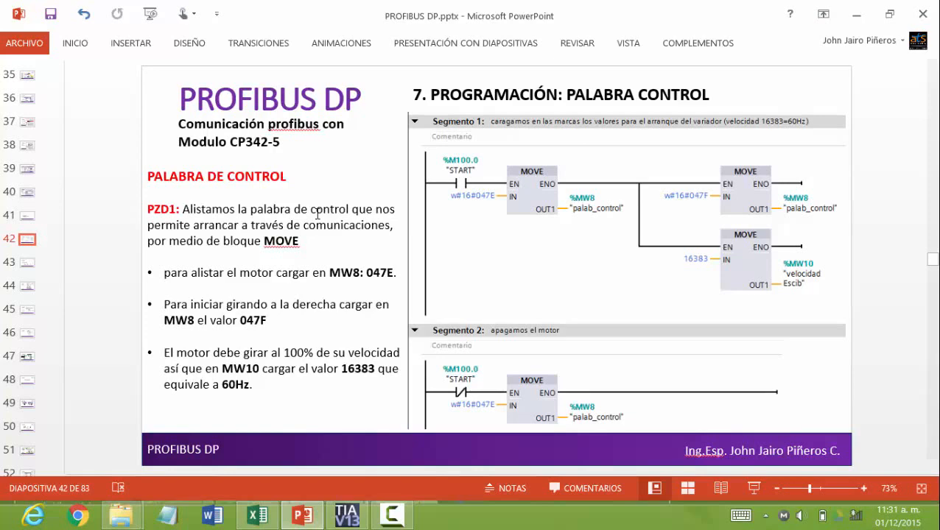
{"action": "scroll", "coordinate": [326, 229], "scroll_direction": "up", "scroll_amount": 5}
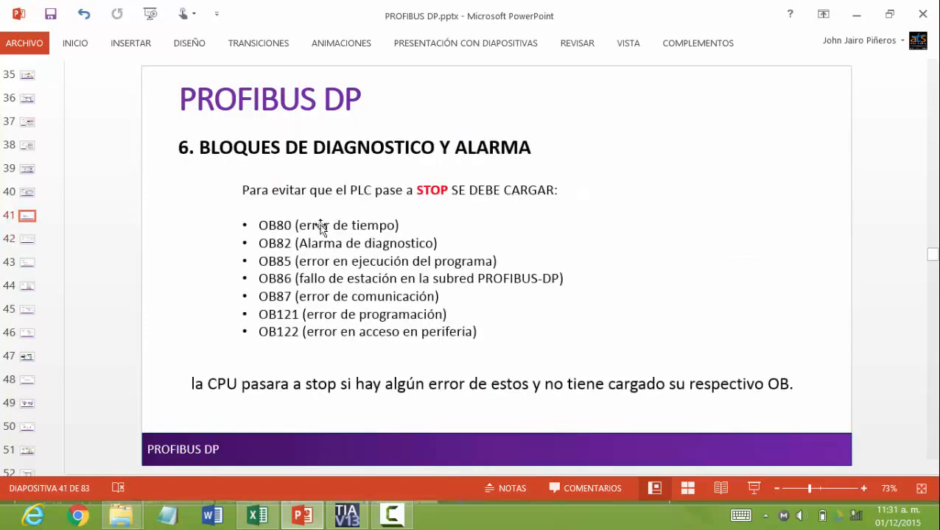
{"action": "scroll", "coordinate": [320, 221], "scroll_direction": "up", "scroll_amount": 2}
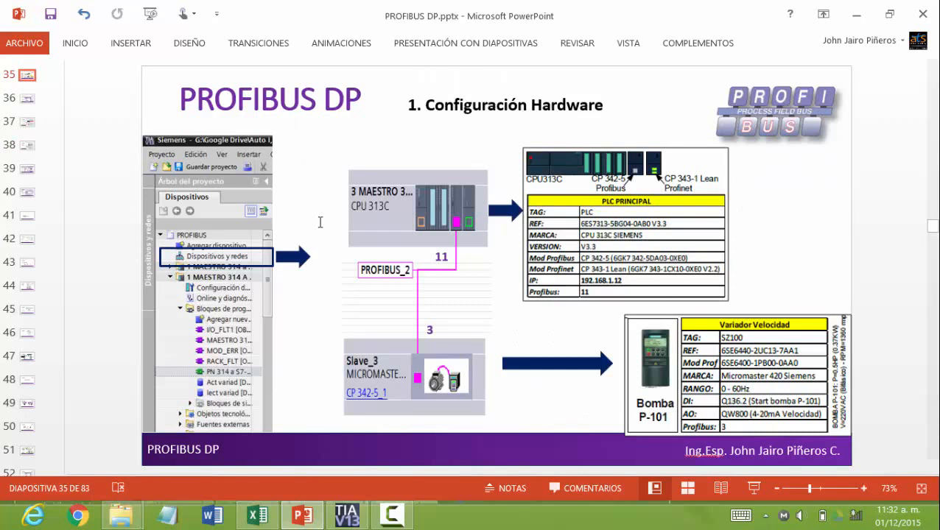
{"action": "scroll", "coordinate": [321, 221], "scroll_direction": "down", "scroll_amount": 1}
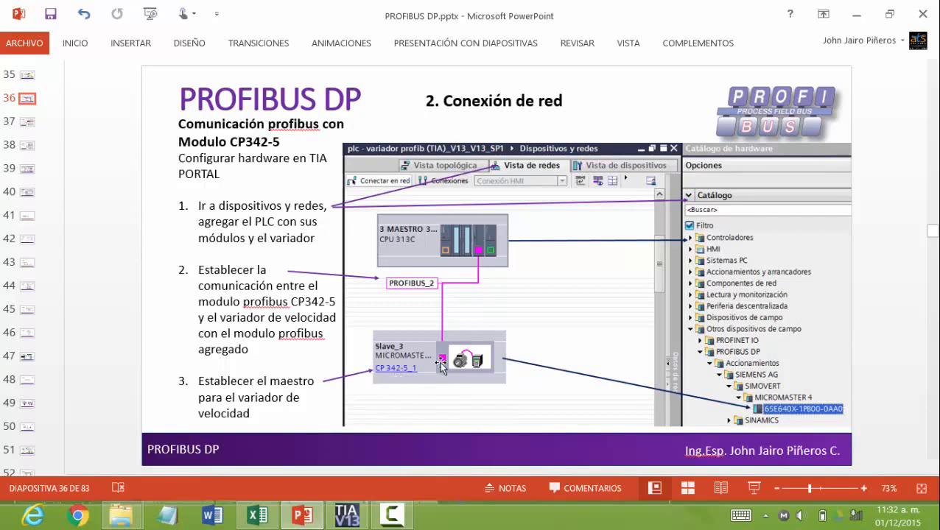
{"action": "scroll", "coordinate": [441, 362], "scroll_direction": "down", "scroll_amount": 1}
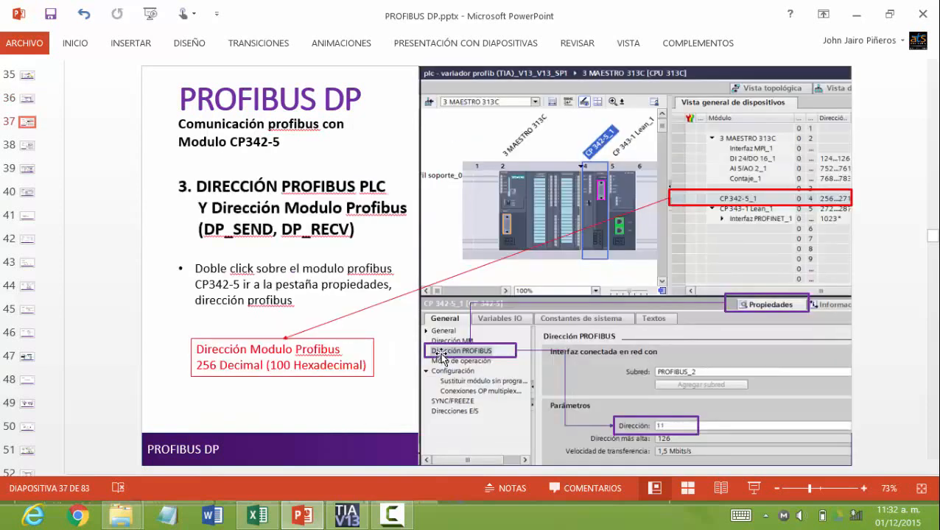